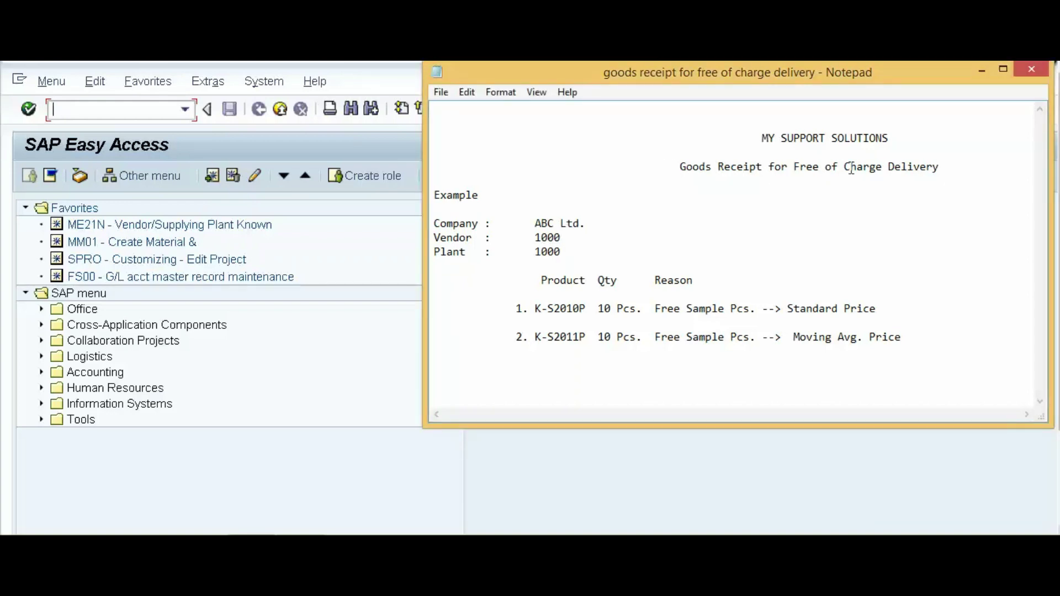
# - Review the title and the topic heading in the Notepad notes on goods receipt for free of charge delivery
pyautogui.moveTo(757, 140); pyautogui.dragTo(893, 136)
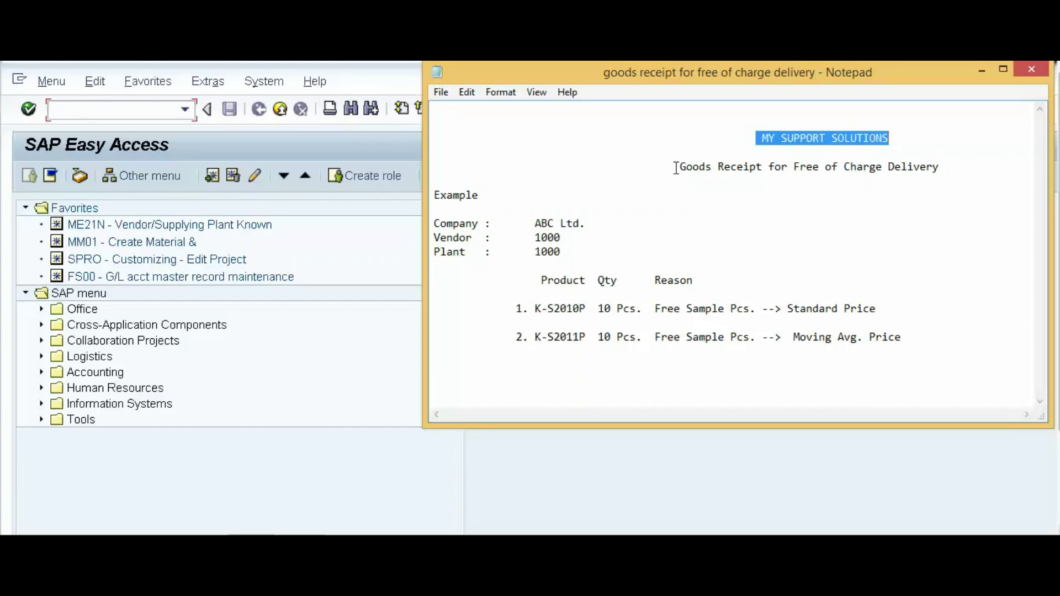
pyautogui.moveTo(757, 138); pyautogui.dragTo(889, 141)
pyautogui.moveTo(756, 141); pyautogui.dragTo(889, 137)
pyautogui.hotkey('ctrl', 'c')
pyautogui.moveTo(757, 139); pyautogui.dragTo(893, 137)
pyautogui.moveTo(757, 139); pyautogui.dragTo(891, 139)
pyautogui.moveTo(680, 166); pyautogui.dragTo(944, 168)
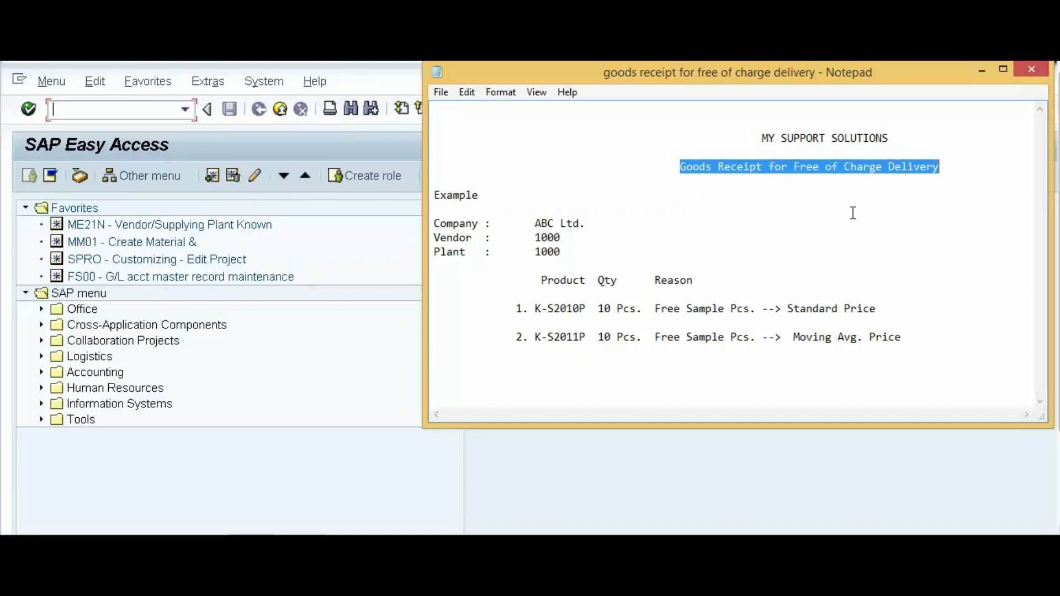
pyautogui.click(682, 210)
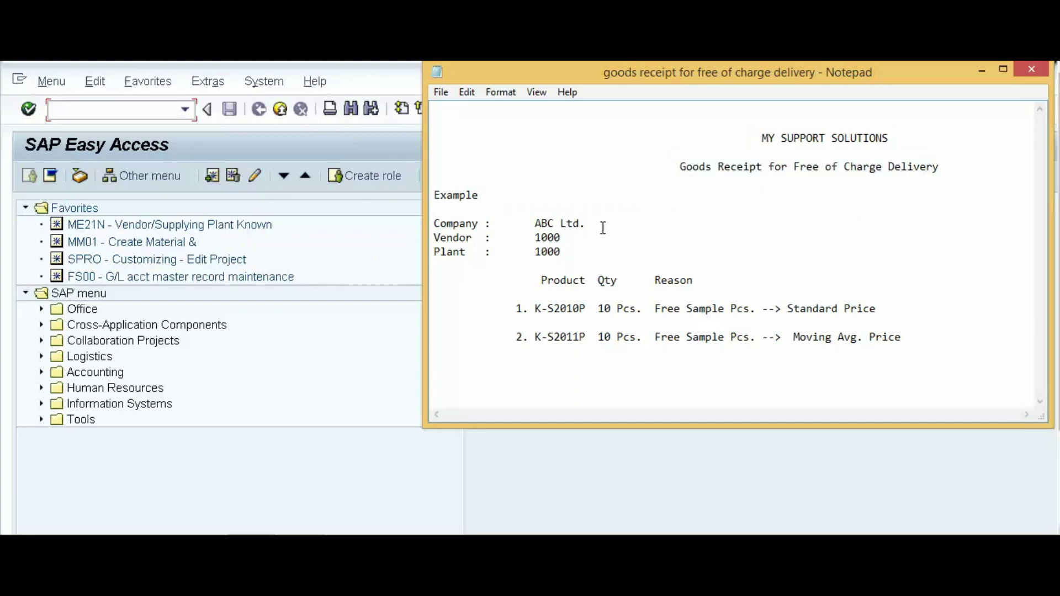
# - Examine the example's company, vendor, plant, products and receipt reason in the Notepad notes
pyautogui.moveTo(537, 224); pyautogui.dragTo(604, 225)
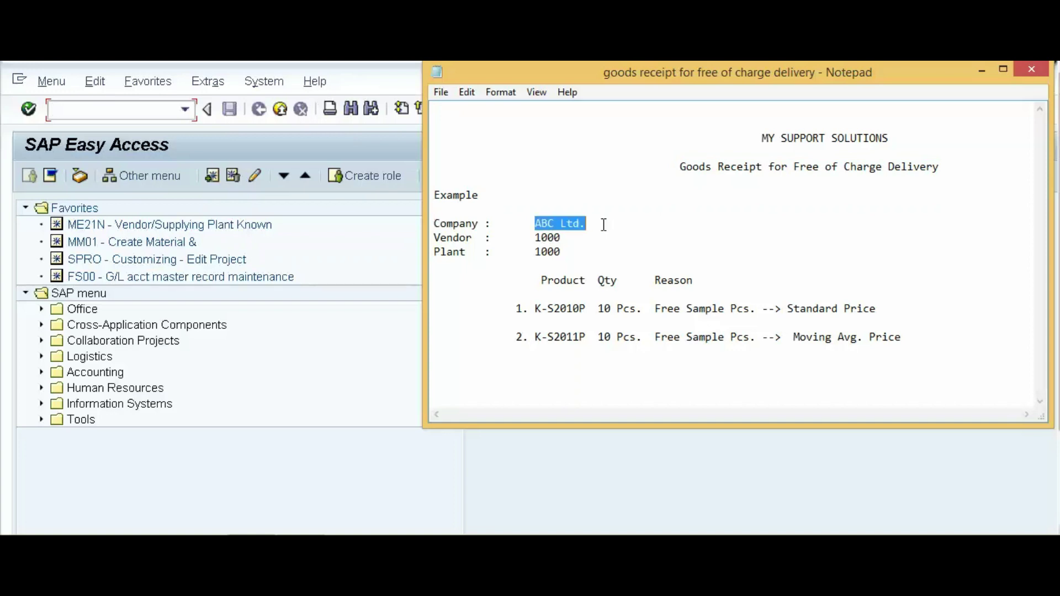
pyautogui.moveTo(533, 238); pyautogui.dragTo(564, 239)
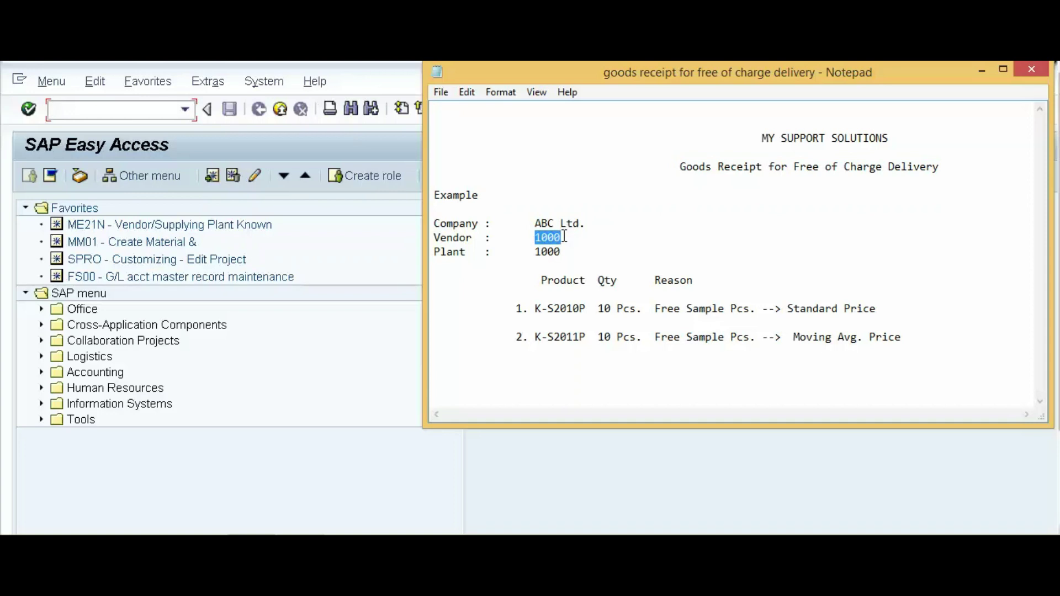
pyautogui.moveTo(534, 253); pyautogui.dragTo(564, 253)
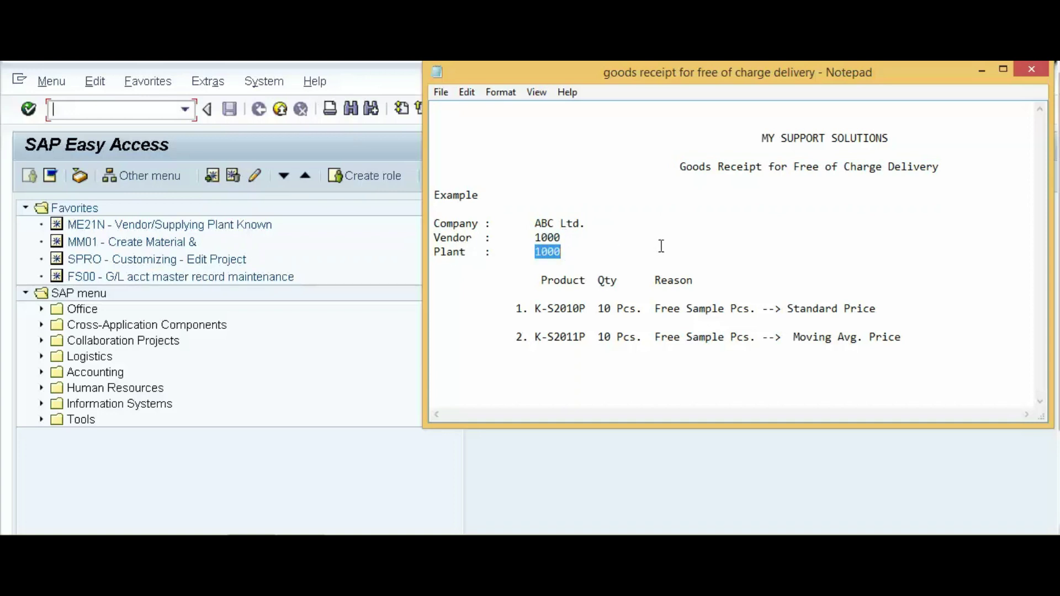
pyautogui.click(563, 253)
pyautogui.moveTo(534, 308); pyautogui.dragTo(592, 308)
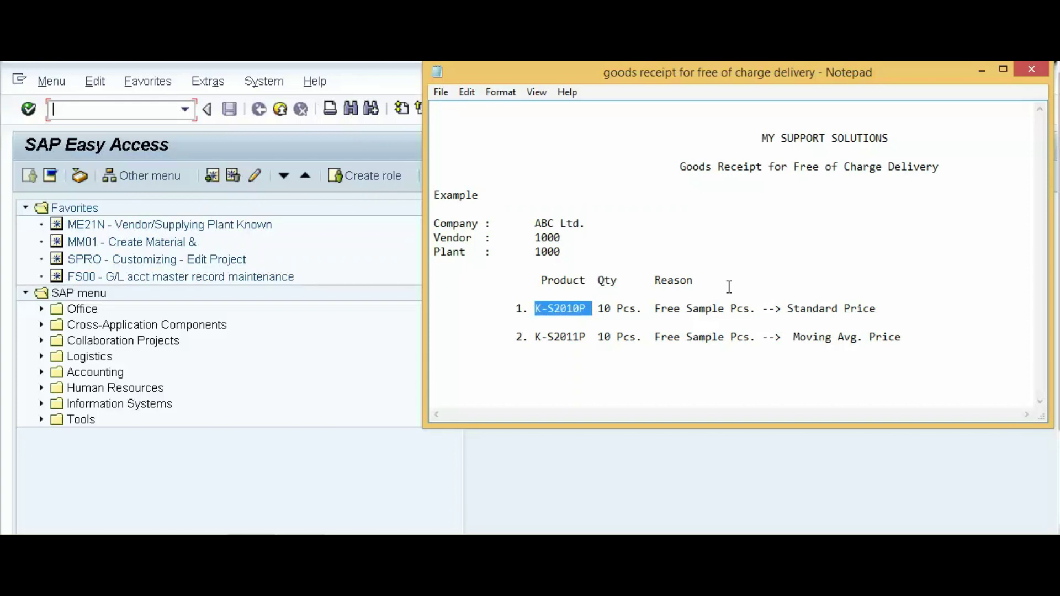
pyautogui.click(654, 309)
pyautogui.moveTo(653, 310); pyautogui.dragTo(763, 309)
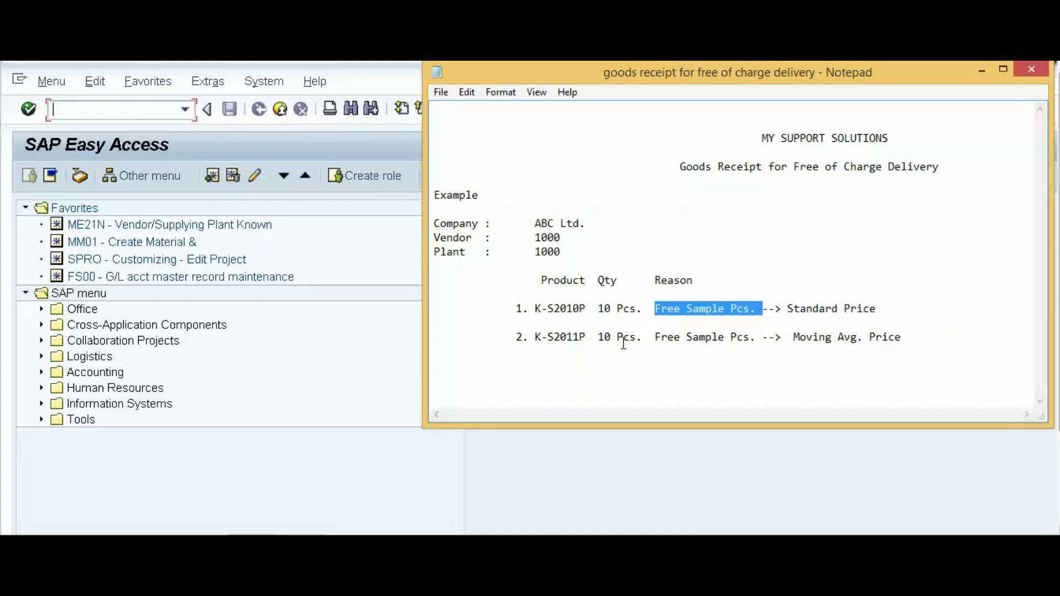
pyautogui.click(694, 318)
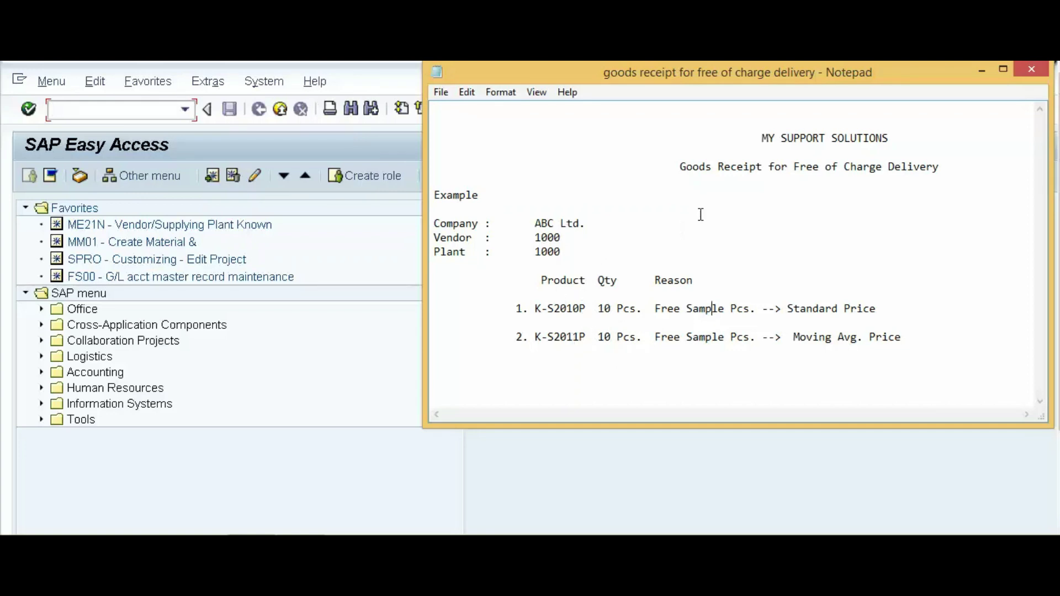
pyautogui.click(679, 168)
pyautogui.moveTo(679, 168); pyautogui.dragTo(942, 167)
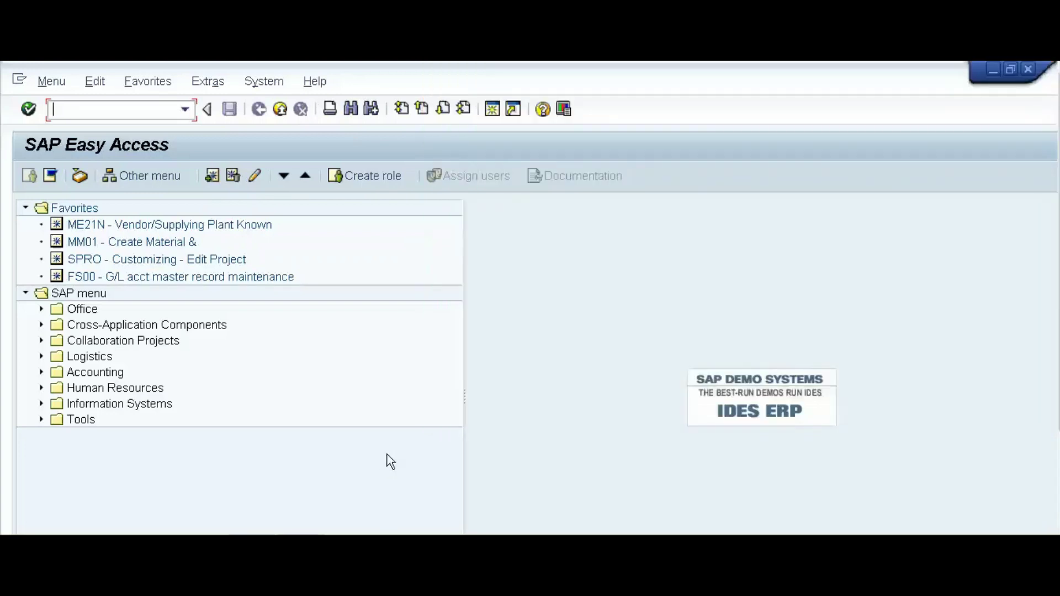
# - Switch to SAP, open transaction MIGO and set the goods receipt's reference to R10 Other
pyautogui.click(388, 461)
pyautogui.write('MIGO')
pyautogui.press('Return')
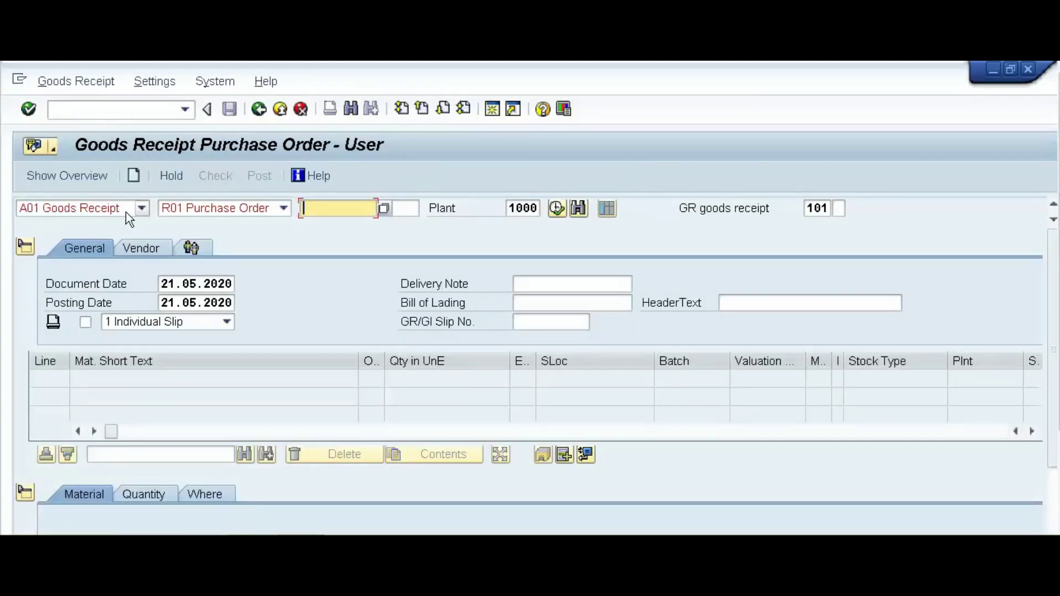
pyautogui.click(284, 209)
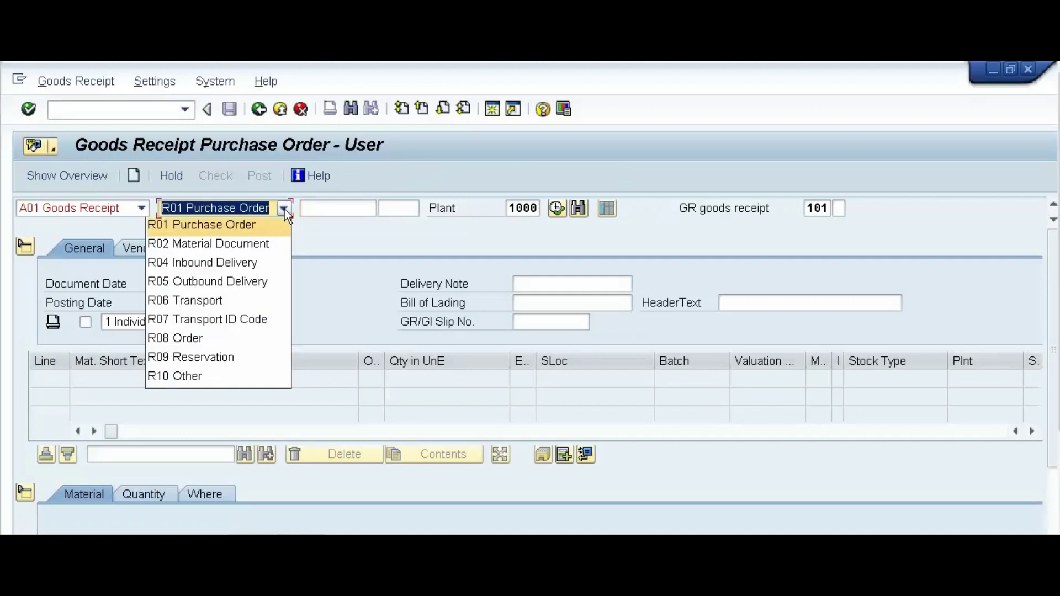
pyautogui.click(194, 375)
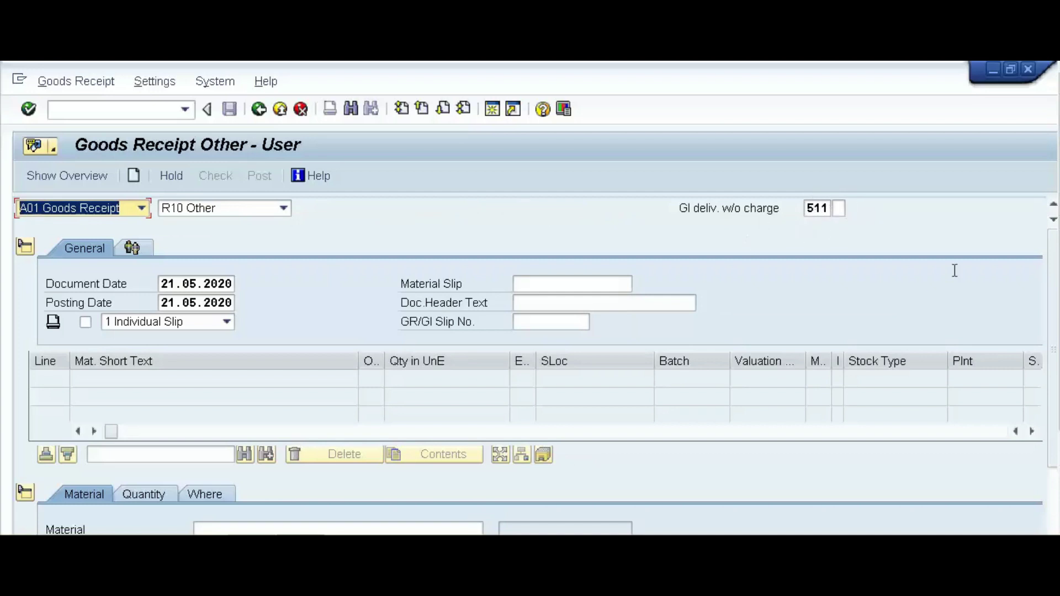
# - Add material K-S2010P from the Notepad notes to the goods receipt with a quantity of 10
pyautogui.moveTo(1051, 248); pyautogui.dragTo(1042, 317)
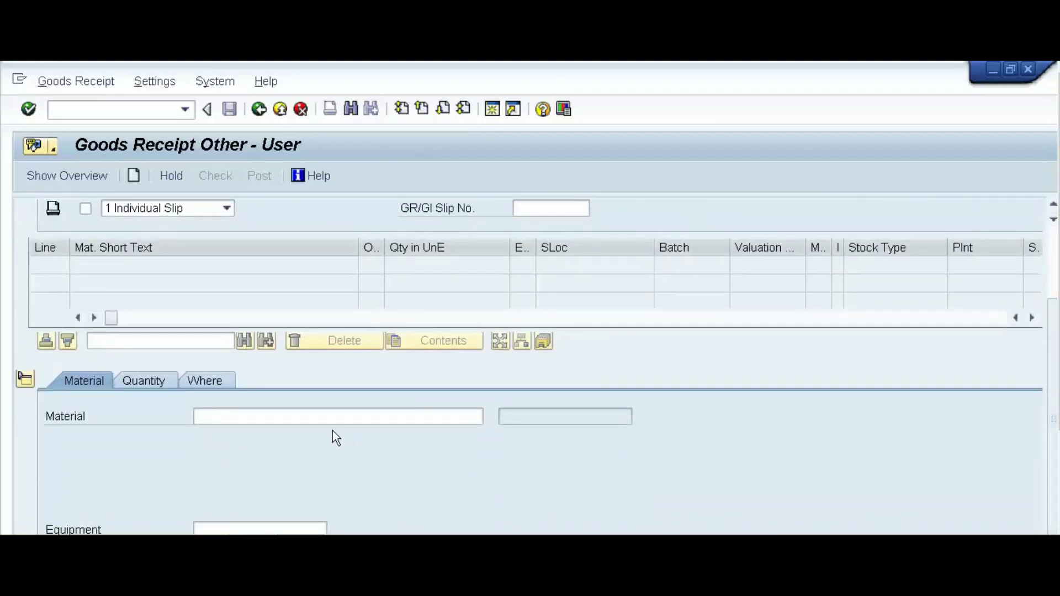
pyautogui.click(262, 414)
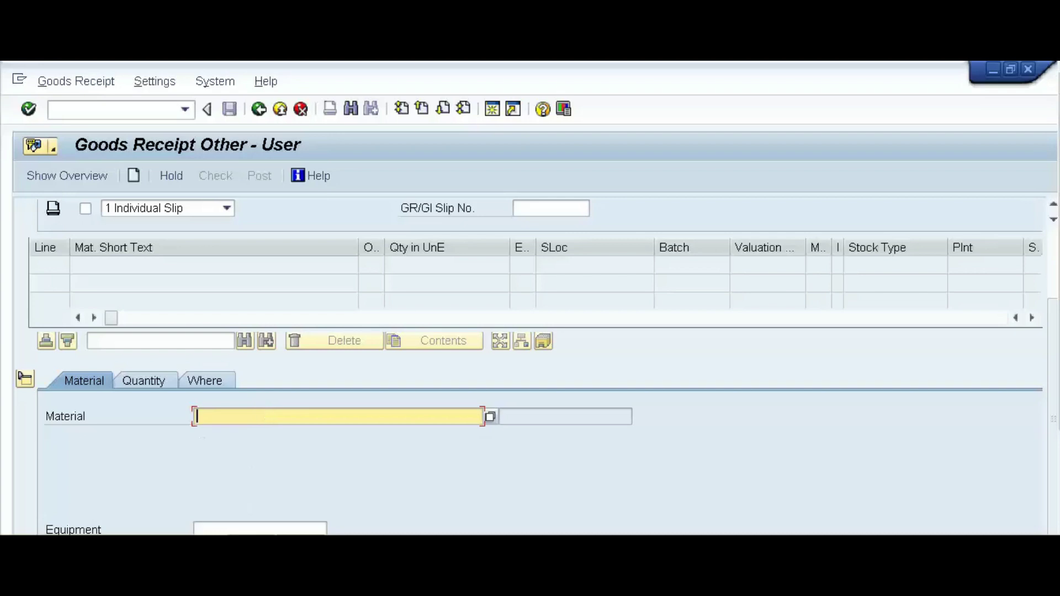
pyautogui.hotkey('alt', 'Tab')
pyautogui.moveTo(533, 309); pyautogui.dragTo(586, 308)
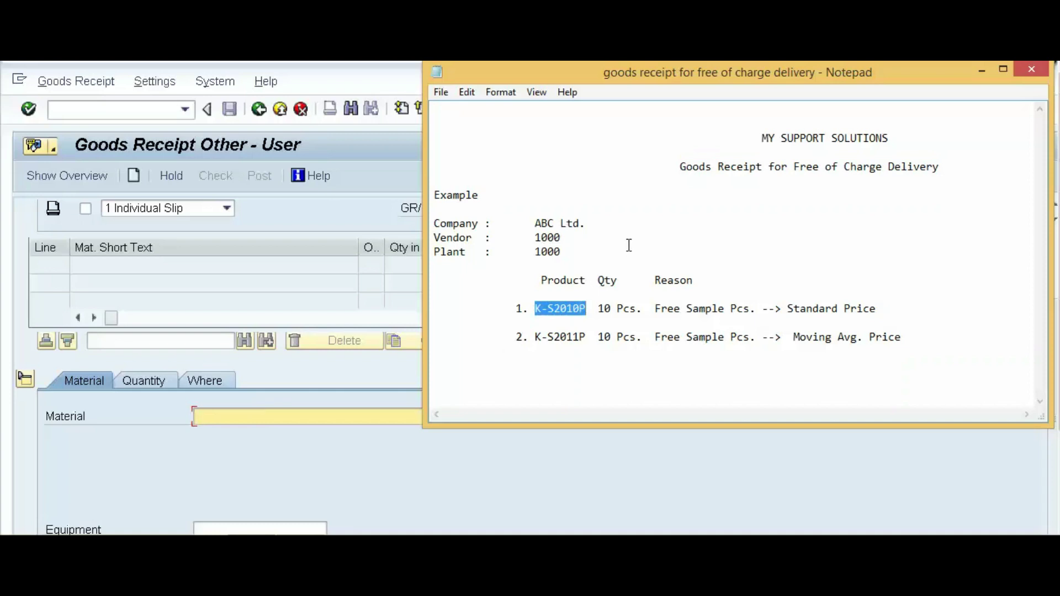
pyautogui.click(253, 417)
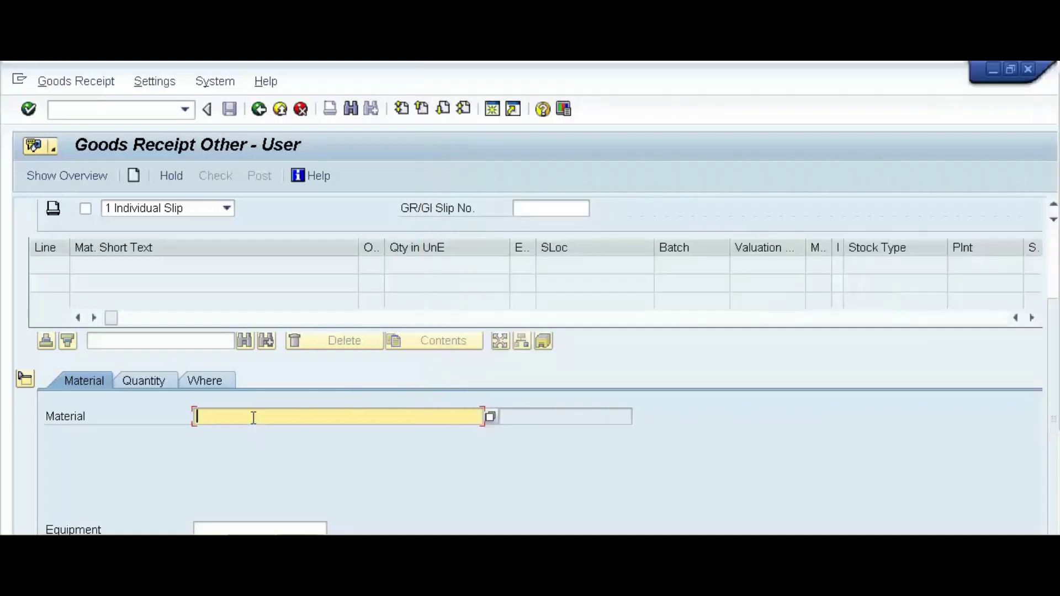
pyautogui.hotkey('ctrl', 'v')
pyautogui.press('Return')
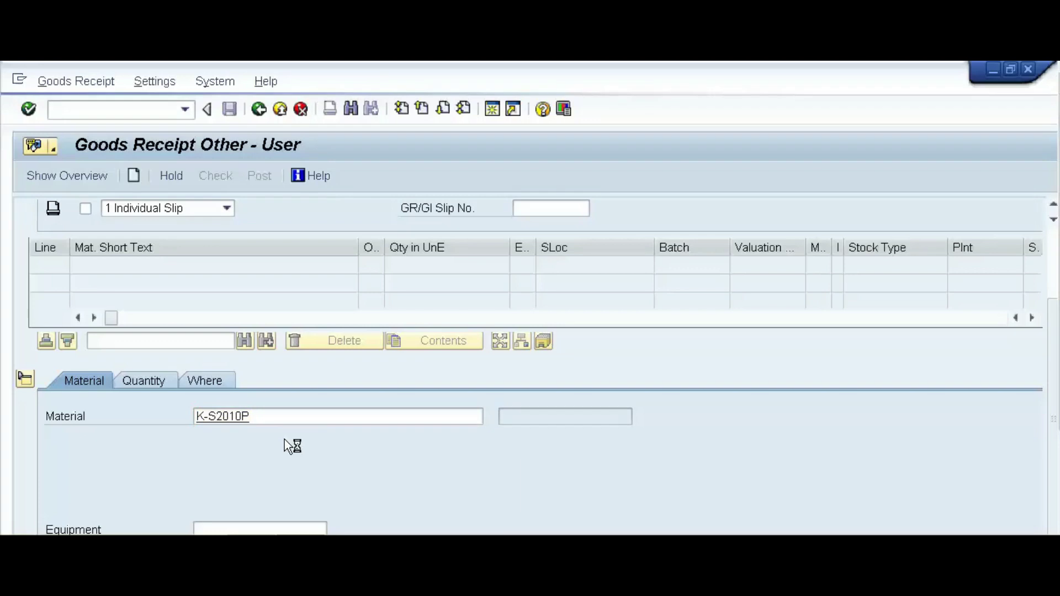
pyautogui.click(145, 378)
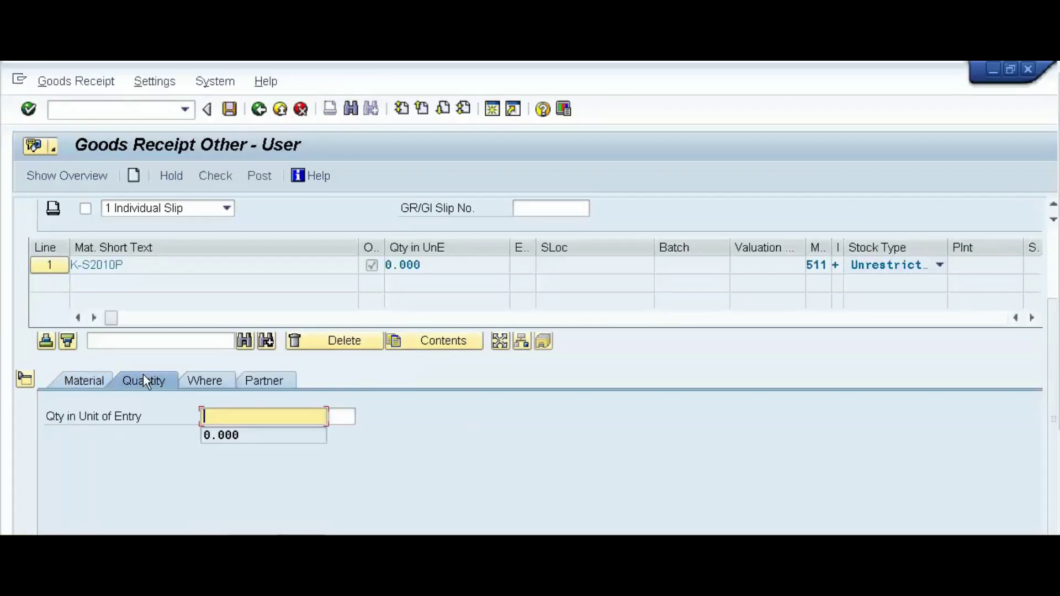
pyautogui.write('10')
# - Set the K-S2010P item's plant to 1000 and its storage location to 0001
pyautogui.click(205, 380)
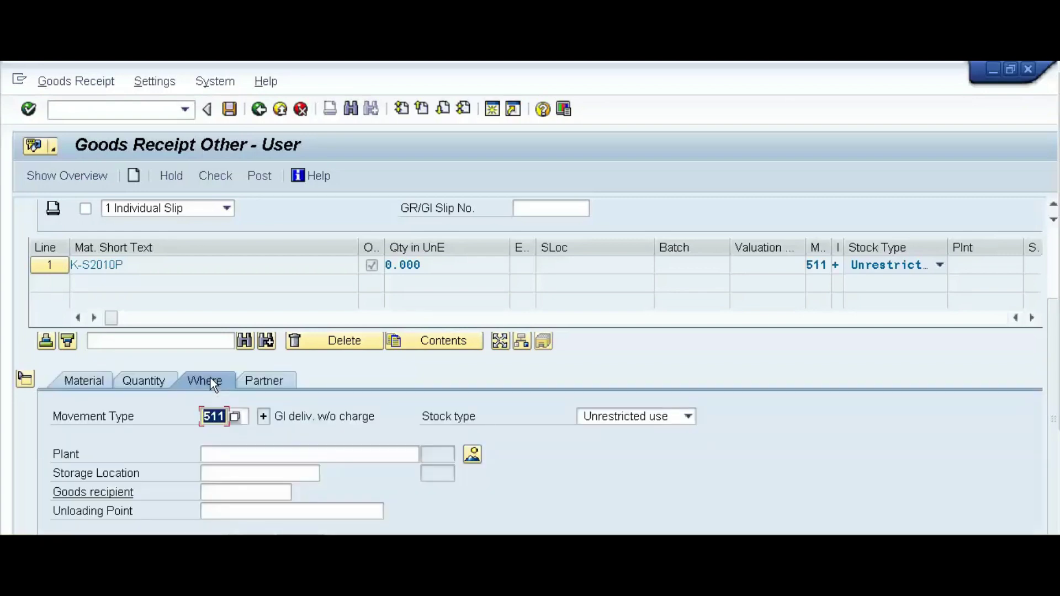
pyautogui.click(211, 451)
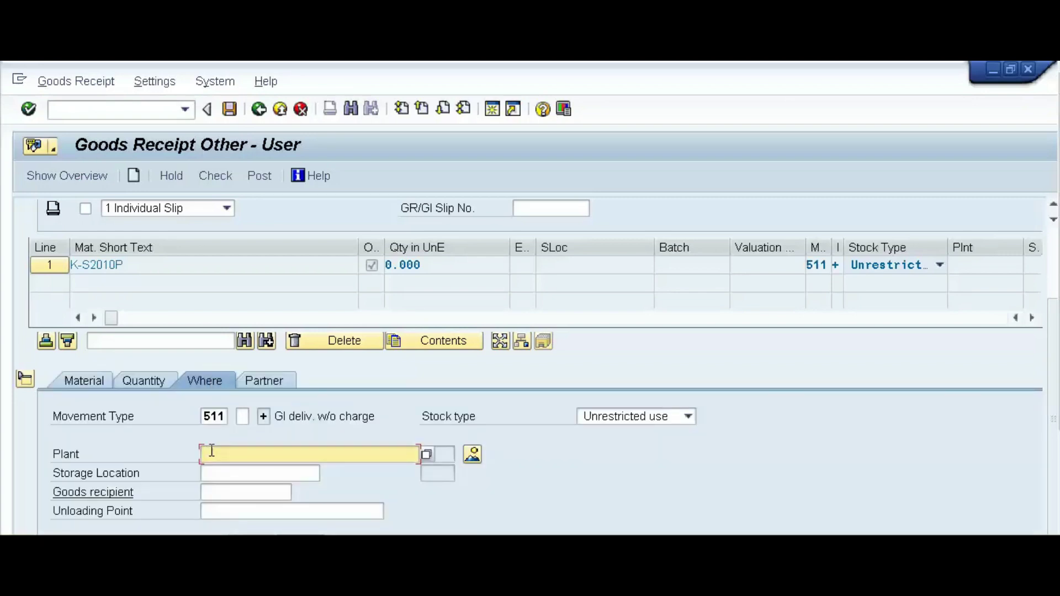
pyautogui.write('1000')
pyautogui.click(209, 472)
pyautogui.write('00')
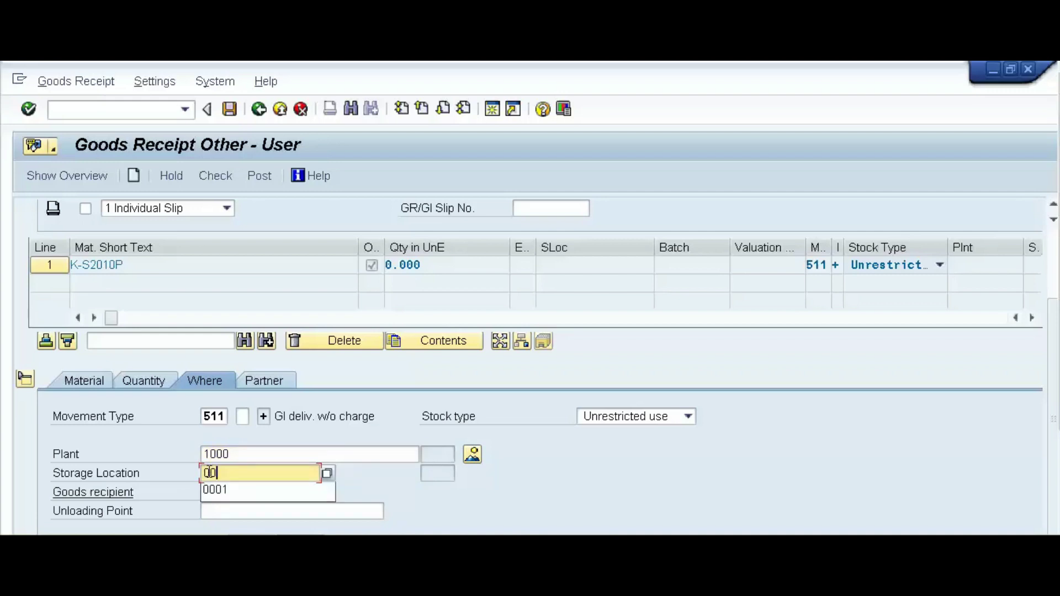
pyautogui.click(214, 490)
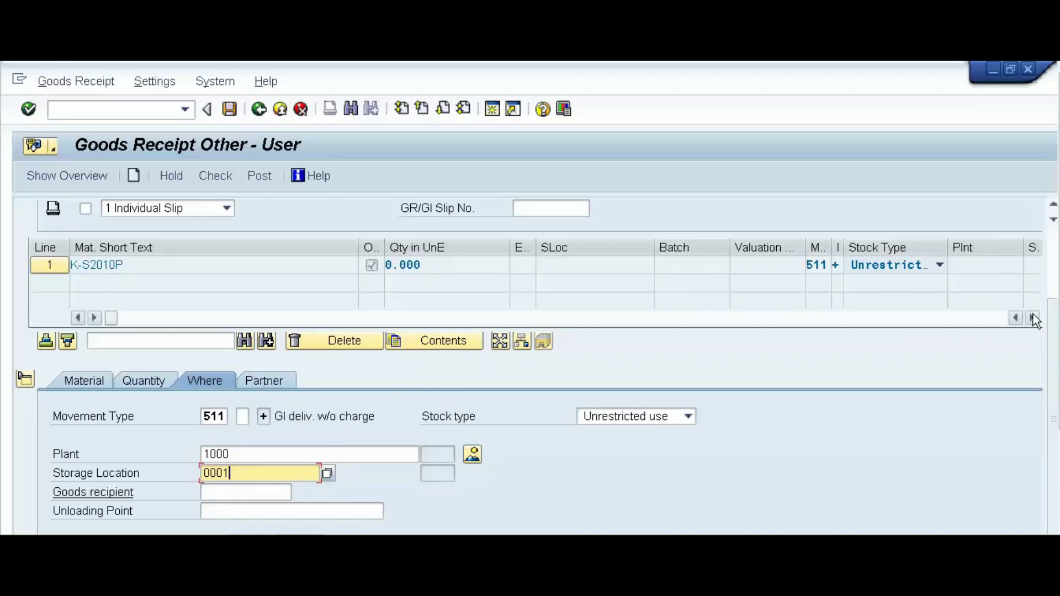
# - Enter the item text "FREE OF CHARGE MATERIAL RECEIVED" for the K-S2010P line
pyautogui.moveTo(1055, 324); pyautogui.dragTo(1054, 338)
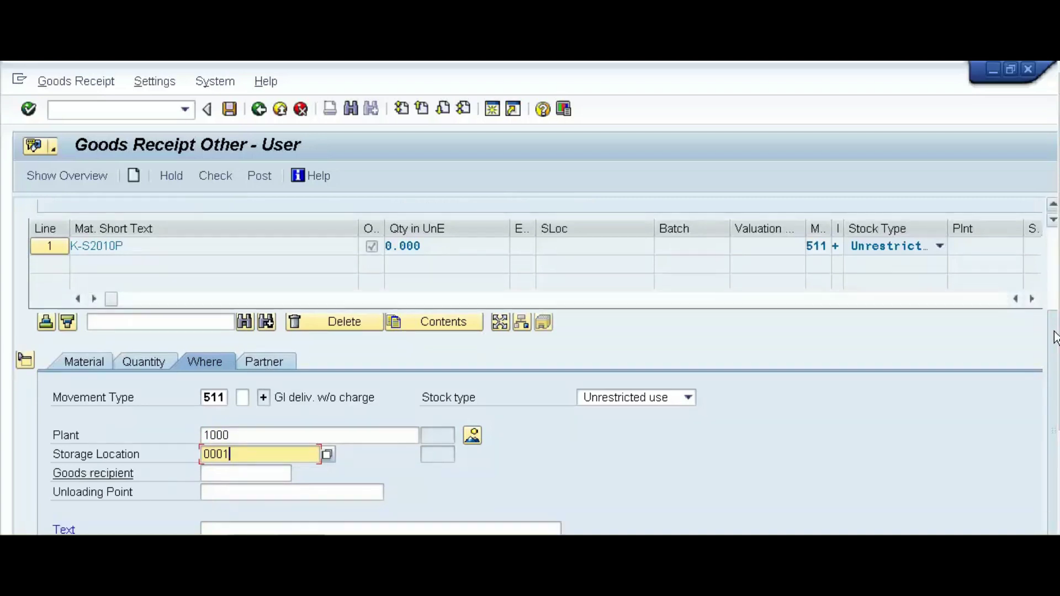
pyautogui.click(224, 528)
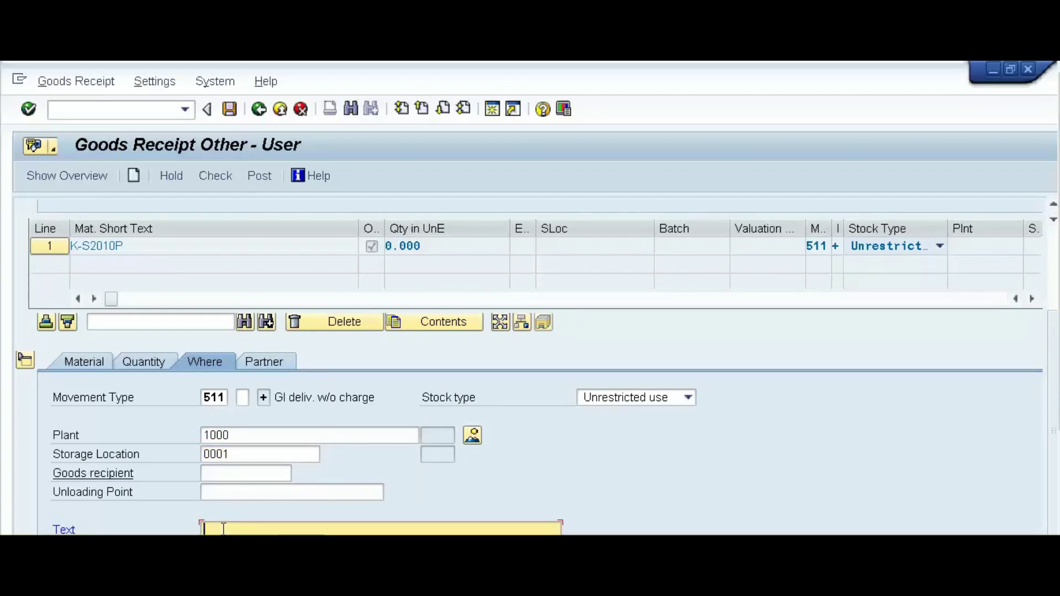
pyautogui.write('FREE OF CHARGE ')
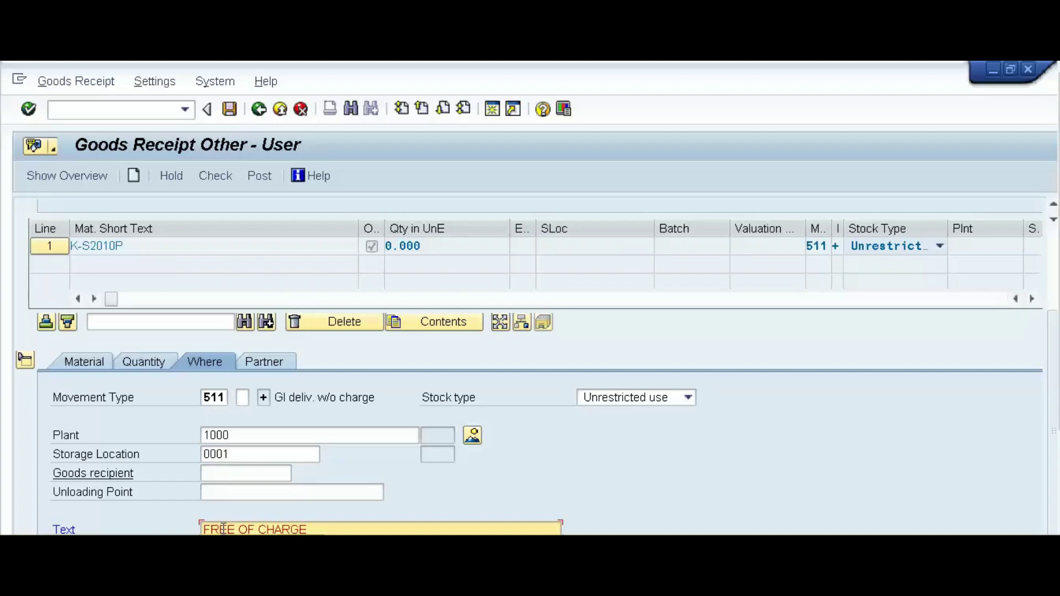
pyautogui.write('MATERIAL RECEIVED')
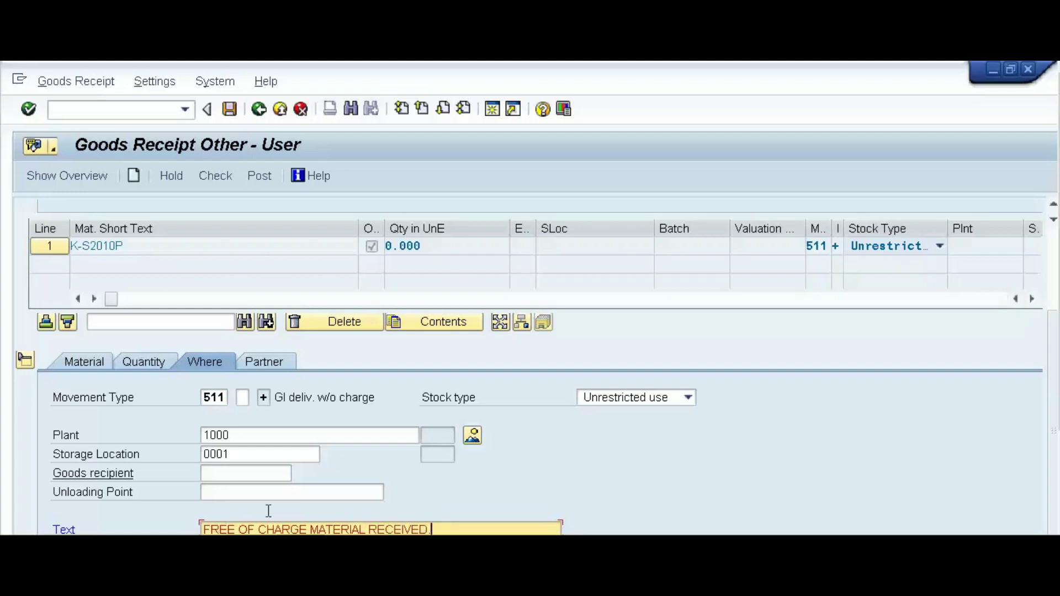
# - Assign vendor 1000 as the partner of the K-S2010P item
pyautogui.click(264, 363)
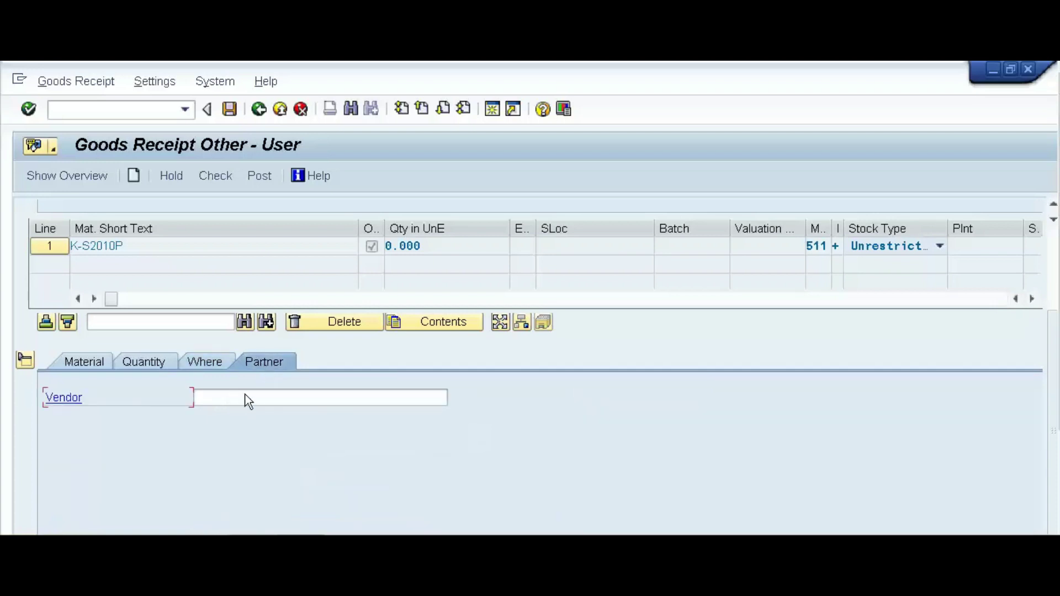
pyautogui.click(224, 398)
pyautogui.write('1000')
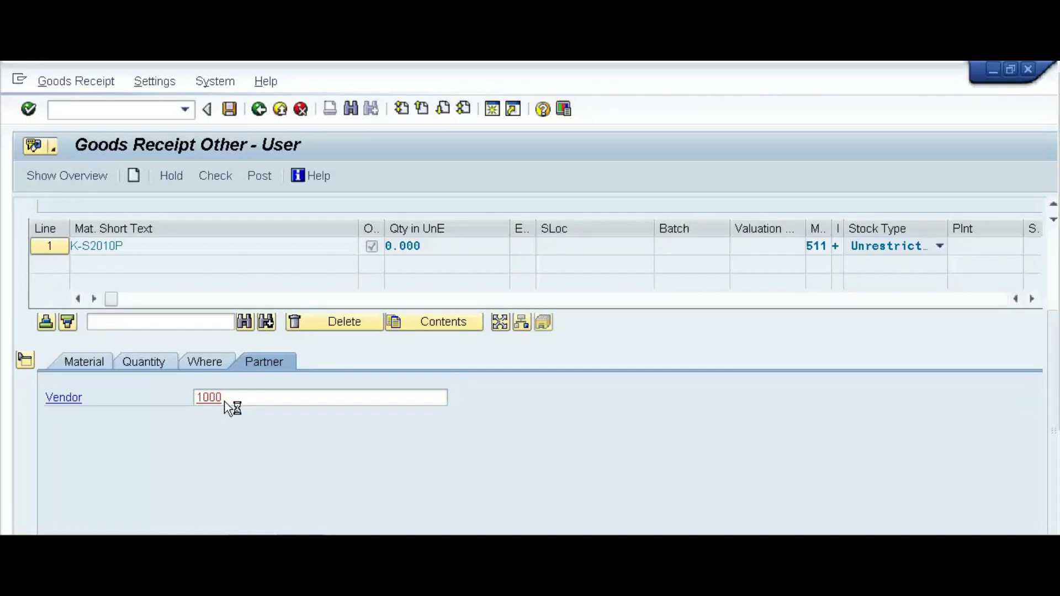
pyautogui.press('Return')
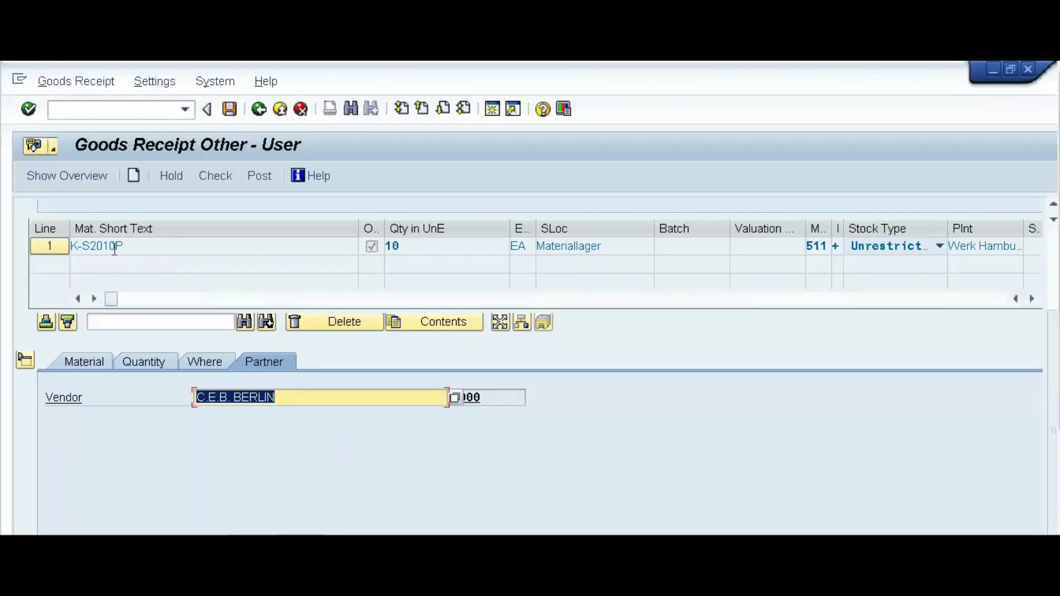
# - Copy the second material number, K-S2011P, from the Notepad notes and return to the SAP goods receipt
pyautogui.hotkey('alt', 'Tab')
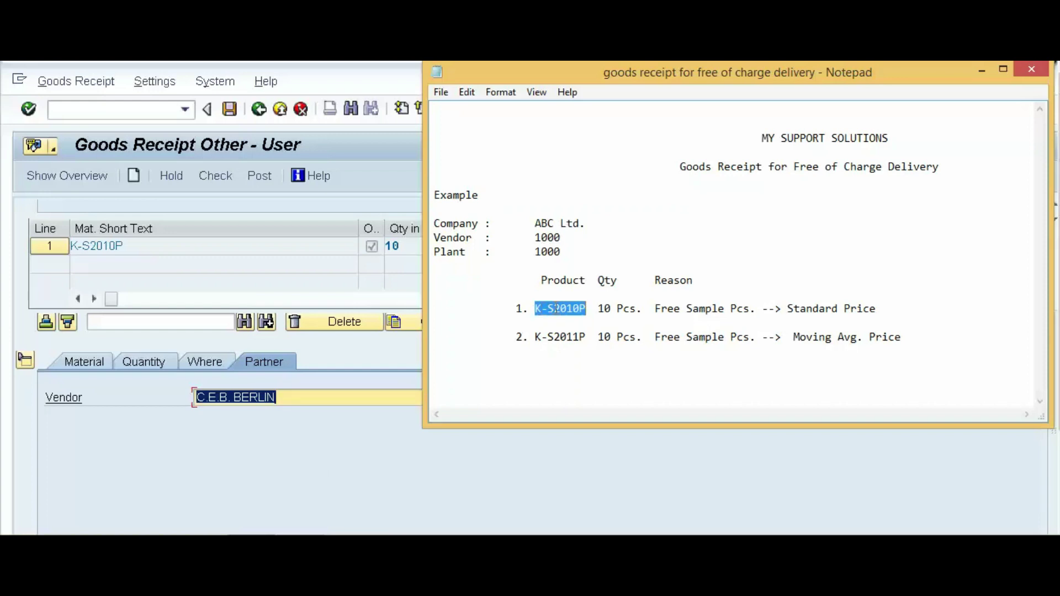
pyautogui.moveTo(535, 337); pyautogui.dragTo(589, 334)
pyautogui.hotkey('ctrl', 'c')
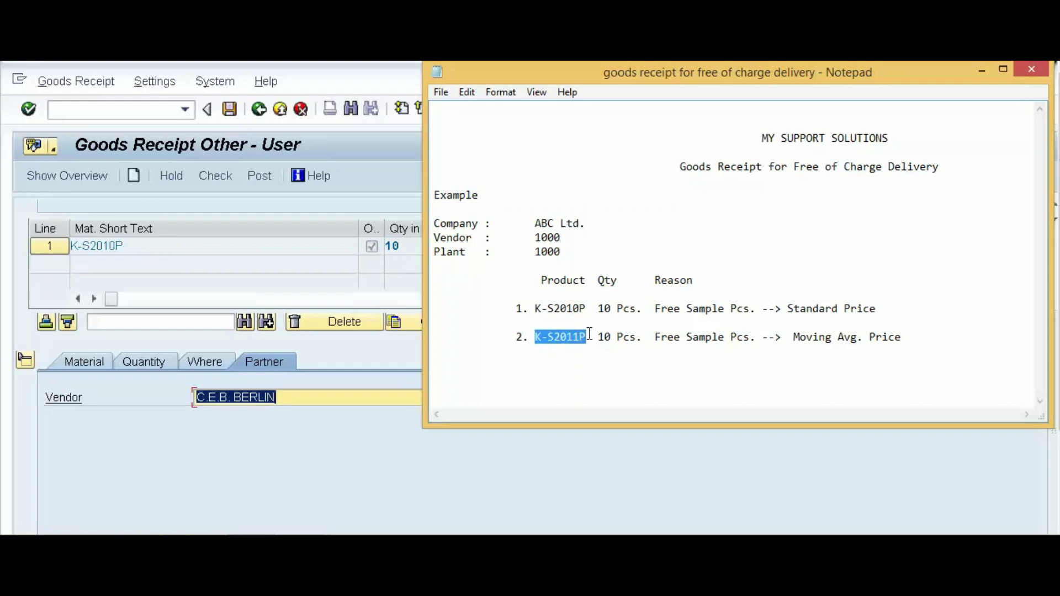
pyautogui.click(391, 380)
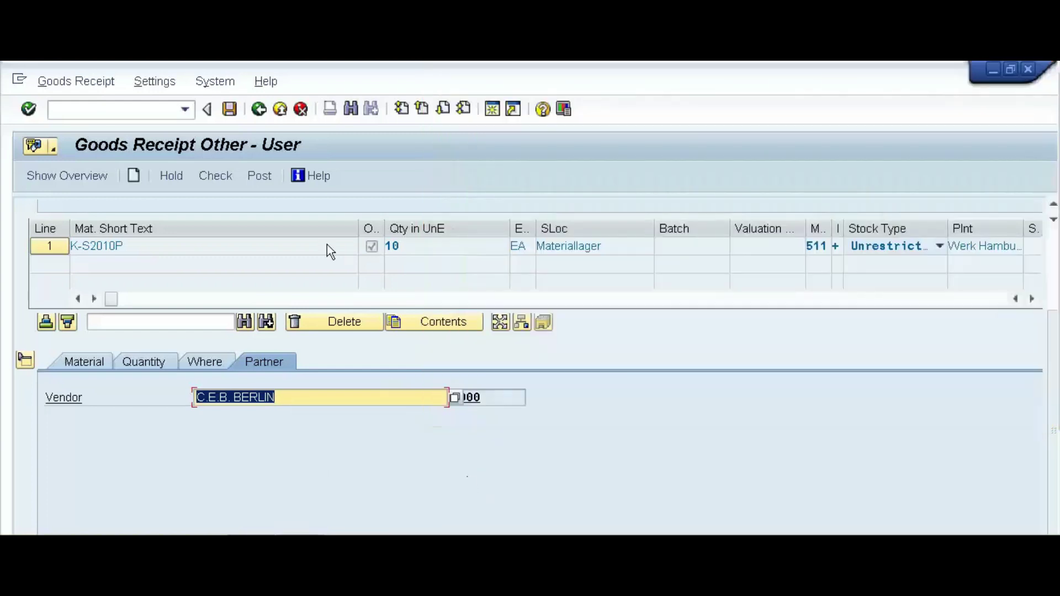
# - Check the goods receipt for K-S2010P and post it
pyautogui.click(224, 182)
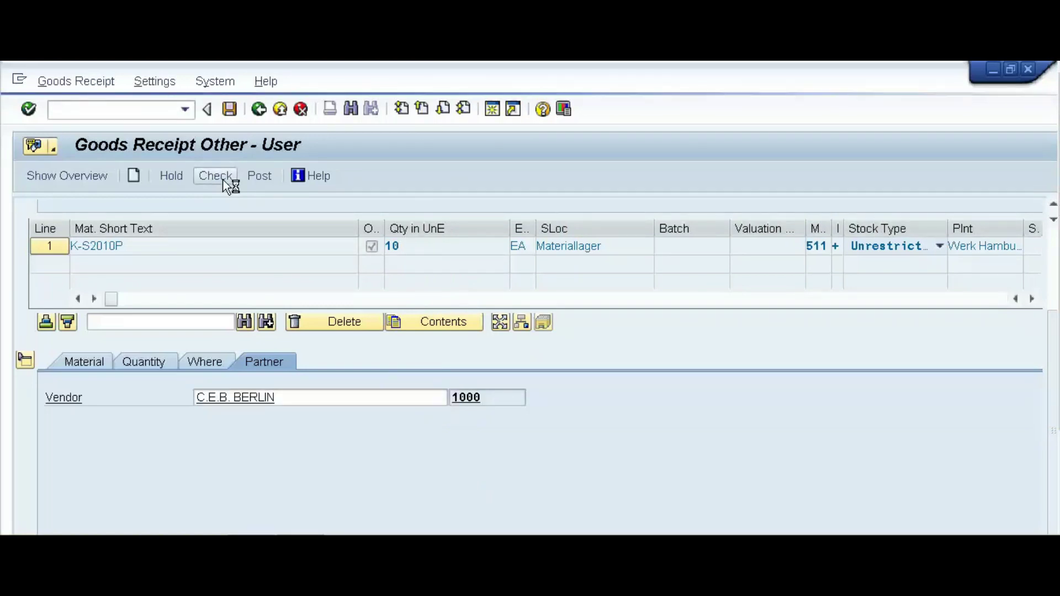
pyautogui.click(257, 176)
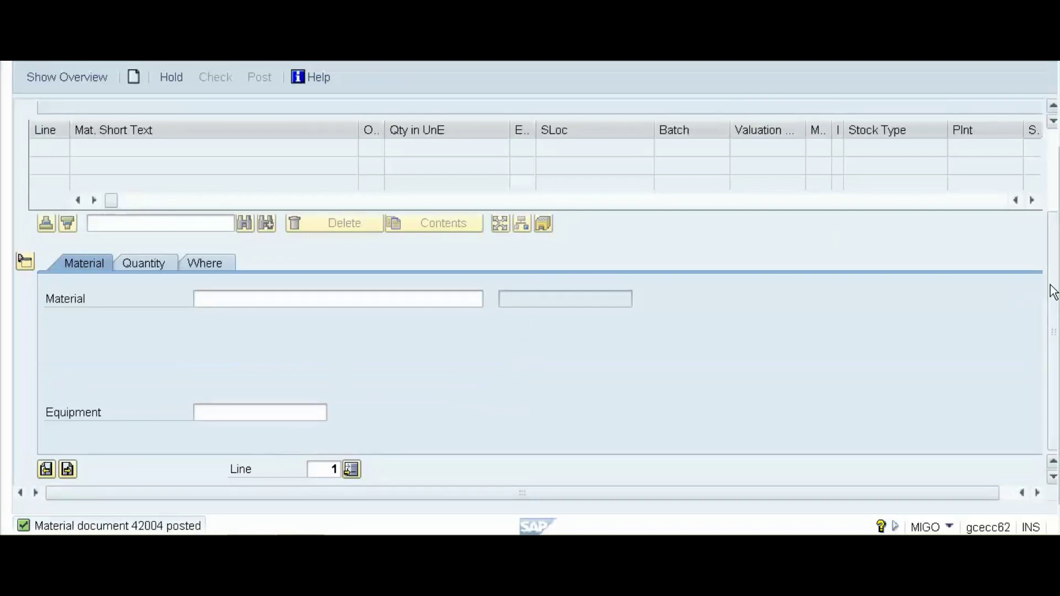
# - Leave the goods receipt and open the Display Material transaction (MM03)
pyautogui.scroll(3, 1056, 235)
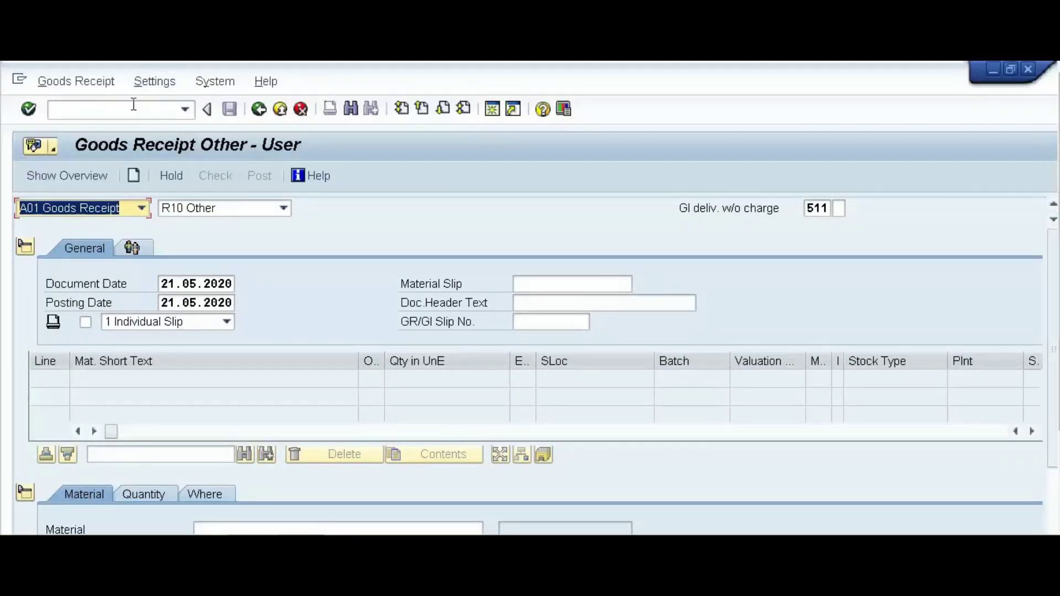
pyautogui.click(134, 104)
pyautogui.write('/NMM')
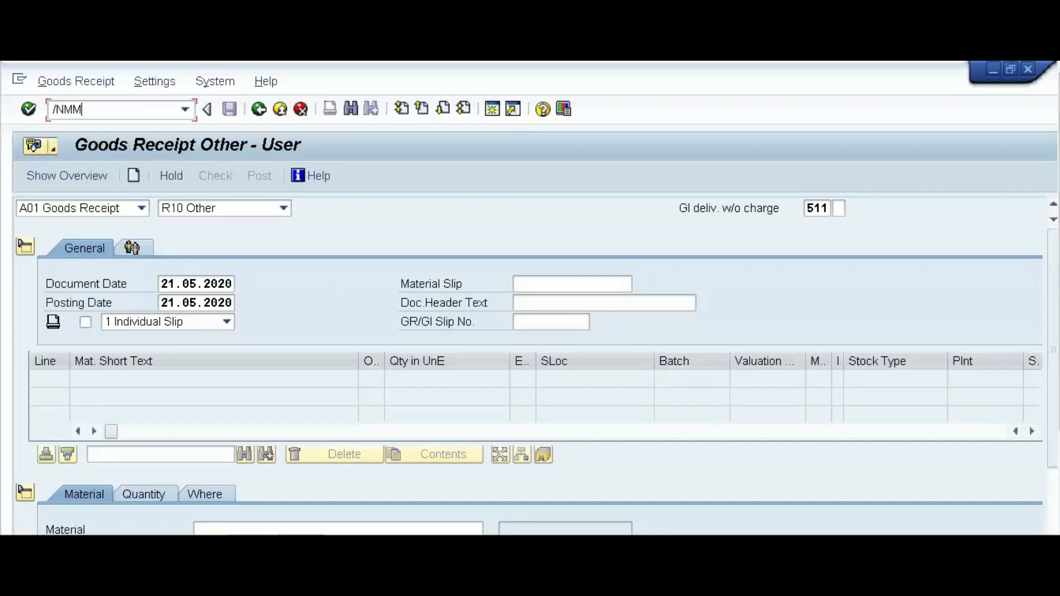
pyautogui.write('02')
pyautogui.press('Return')
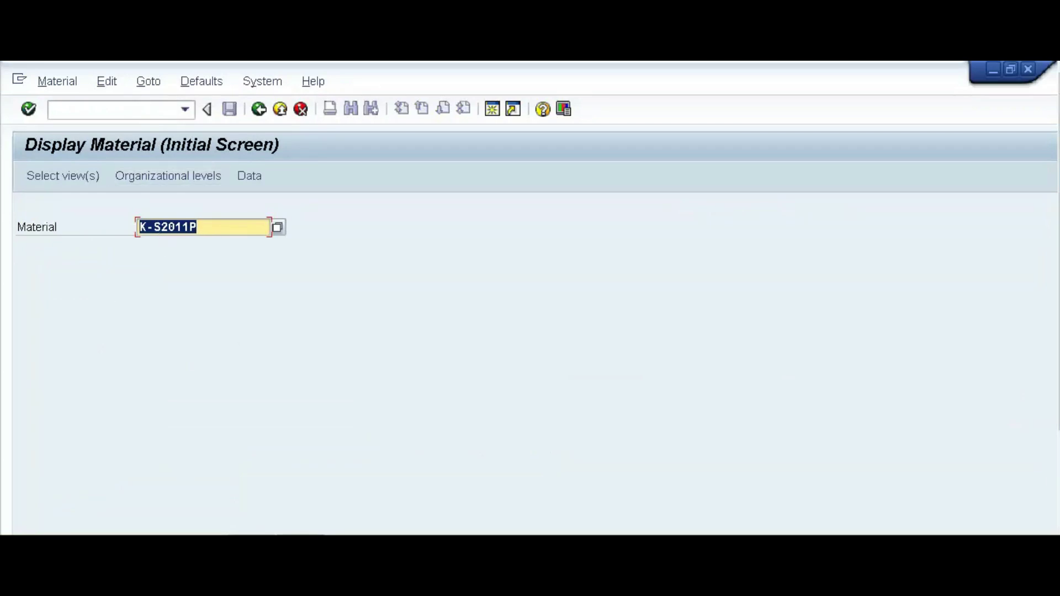
# - Look up the first product in the Notepad notes, set the material to K-S2010P and call up its view selection
pyautogui.hotkey('alt', 'Tab')
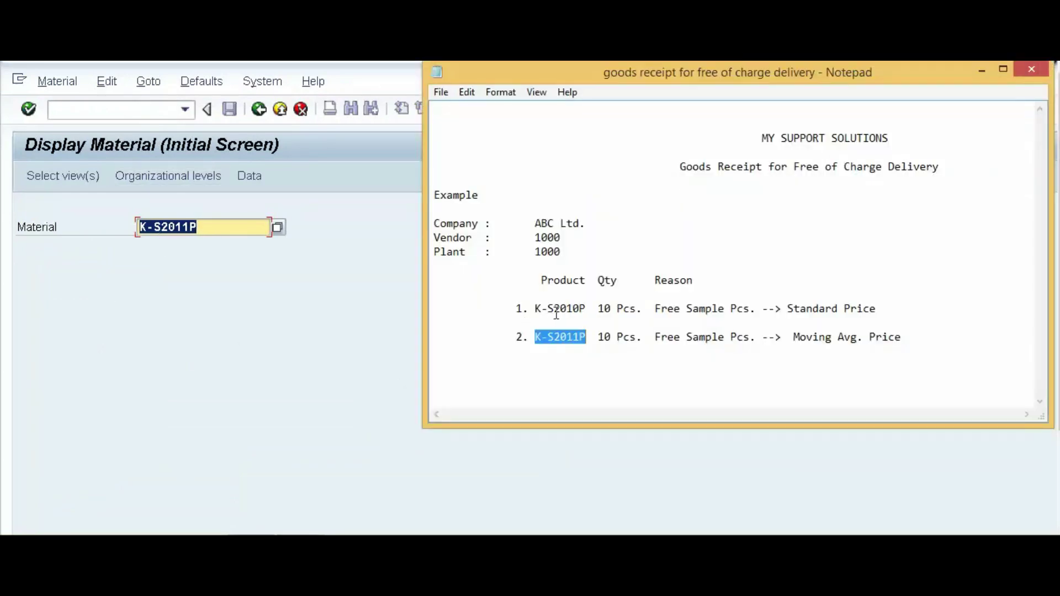
pyautogui.click(186, 236)
pyautogui.click(188, 227)
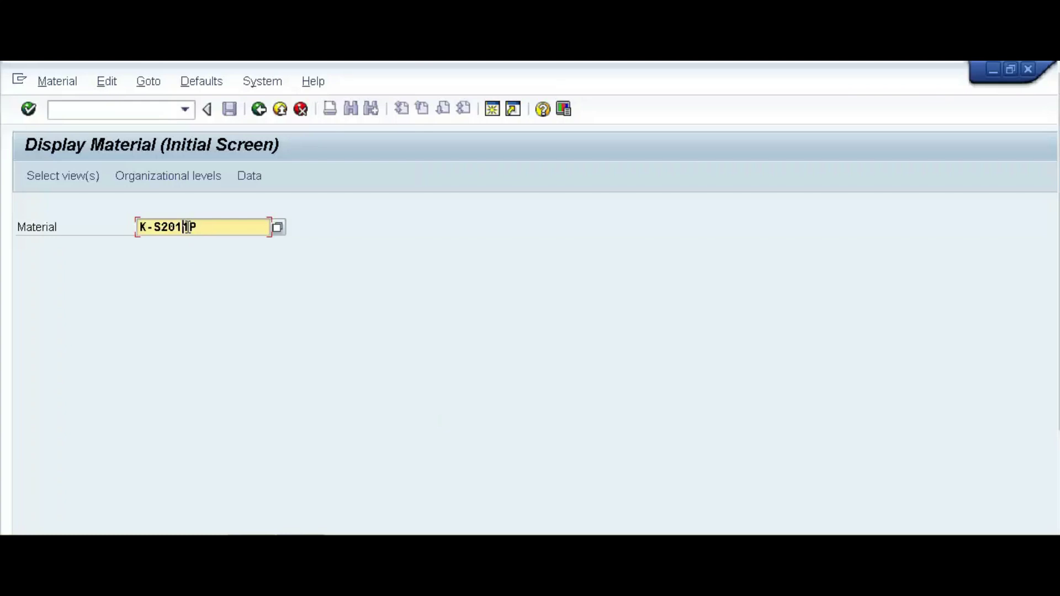
pyautogui.press('BackSpace')
pyautogui.press('Right')
pyautogui.write('0')
pyautogui.press('Return')
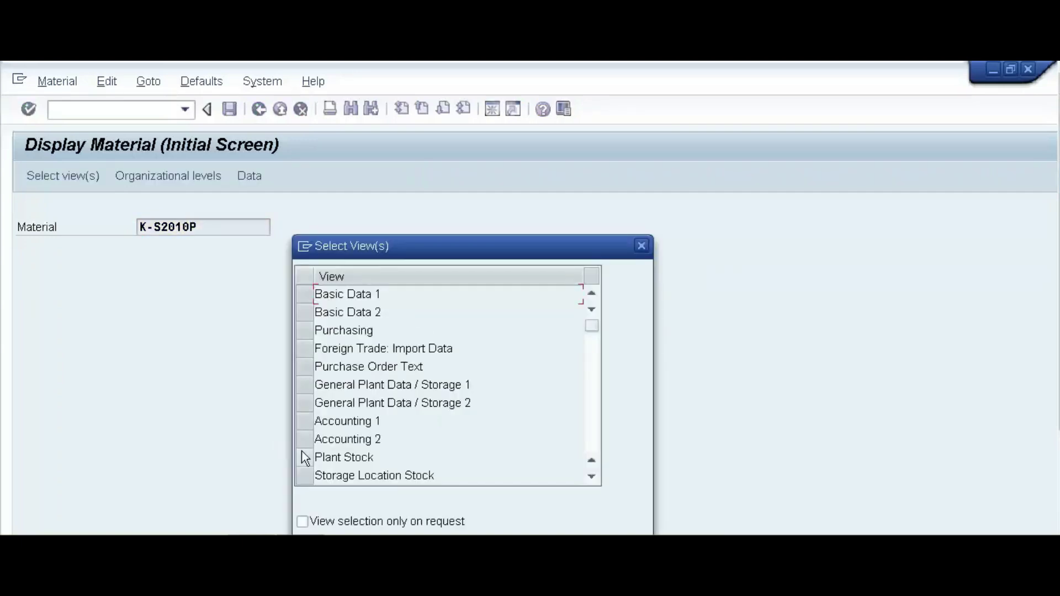
# - Display the Accounting 1 view of material K-S2010P for plant 1000
pyautogui.click(303, 422)
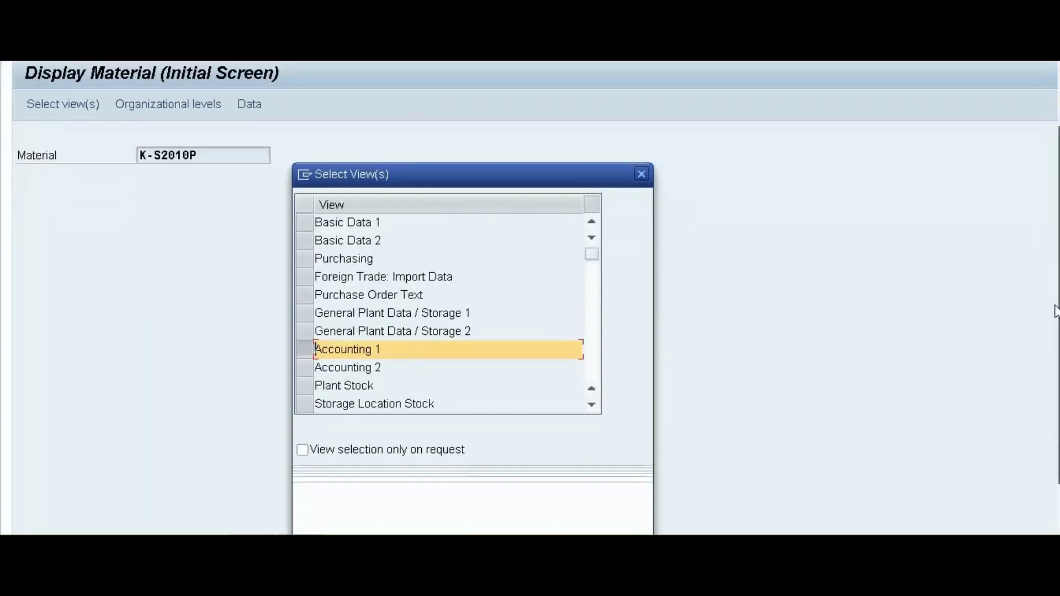
pyautogui.click(308, 484)
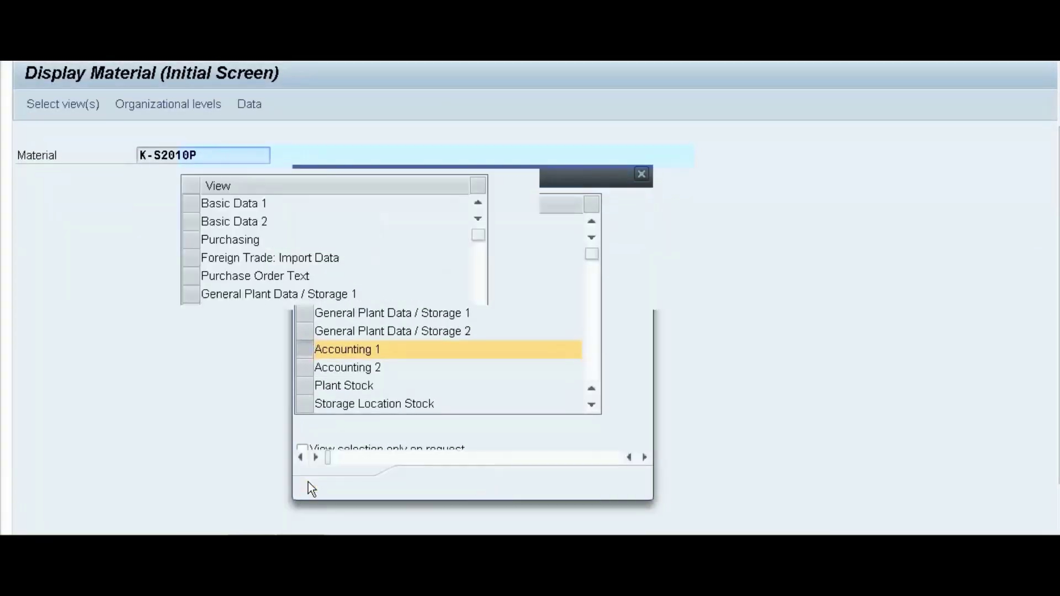
pyautogui.write('1000')
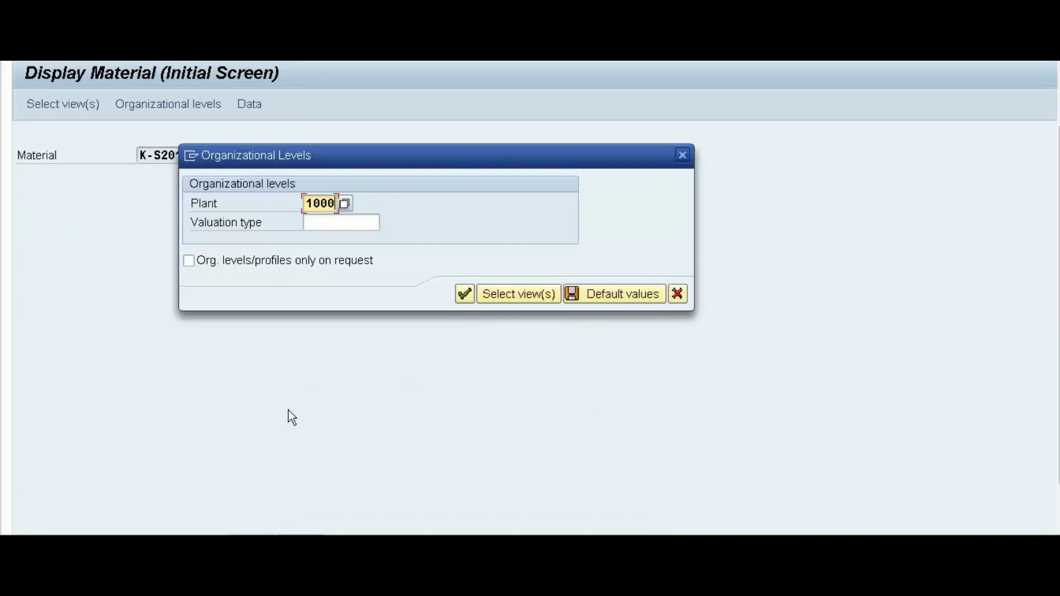
pyautogui.press('Return')
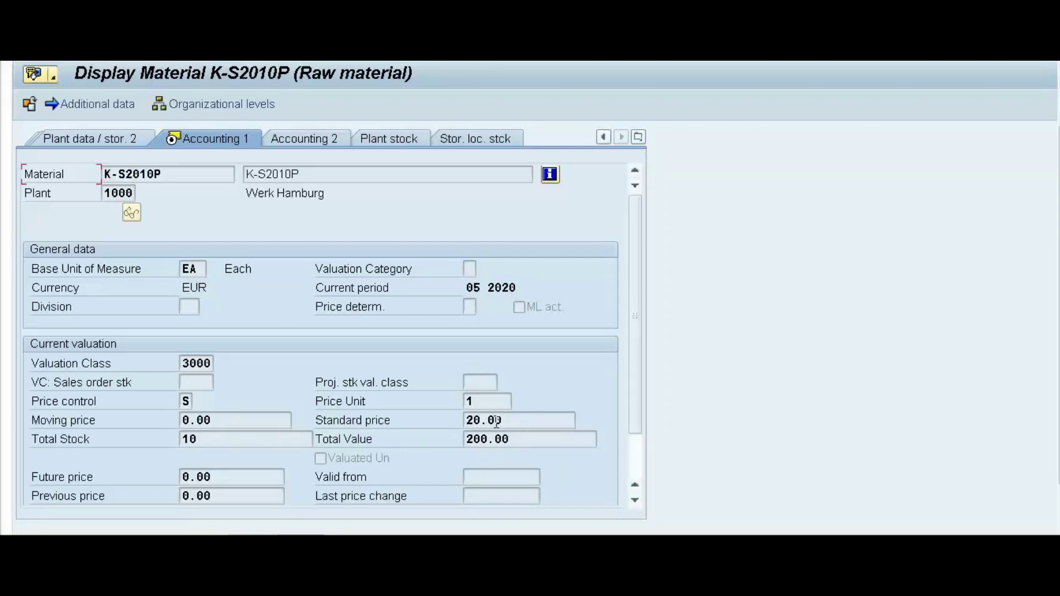
# - Examine the total value, total stock and standard price in the current valuation of K-S2010P
pyautogui.click(519, 439)
pyautogui.moveTo(519, 440); pyautogui.dragTo(463, 439)
pyautogui.moveTo(522, 437); pyautogui.dragTo(475, 439)
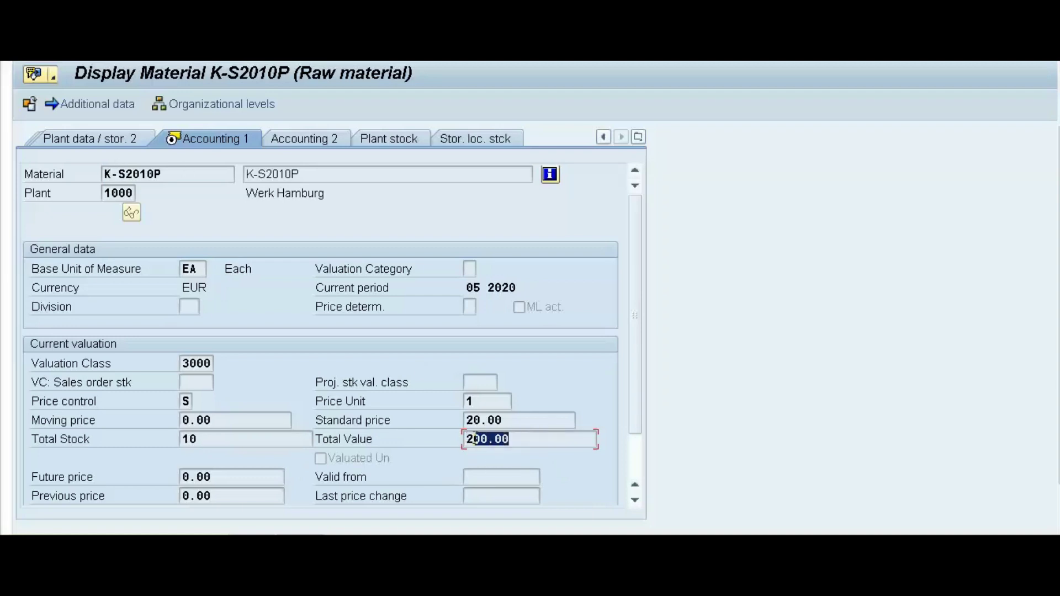
pyautogui.click(183, 438)
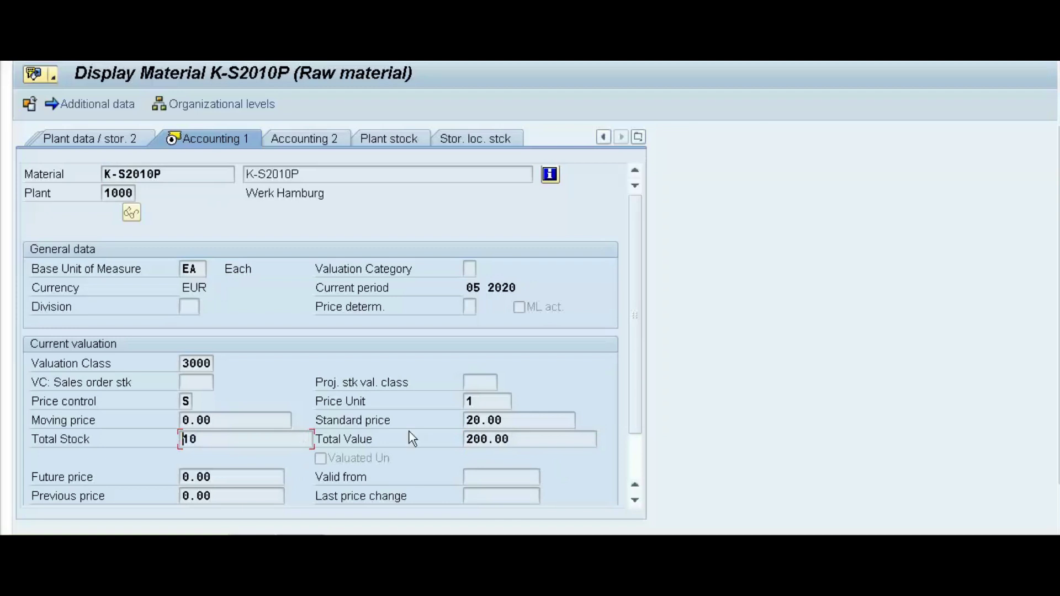
pyautogui.moveTo(509, 420); pyautogui.dragTo(465, 420)
pyautogui.moveTo(226, 440); pyautogui.dragTo(160, 440)
pyautogui.hotkey('alt', 'Tab')
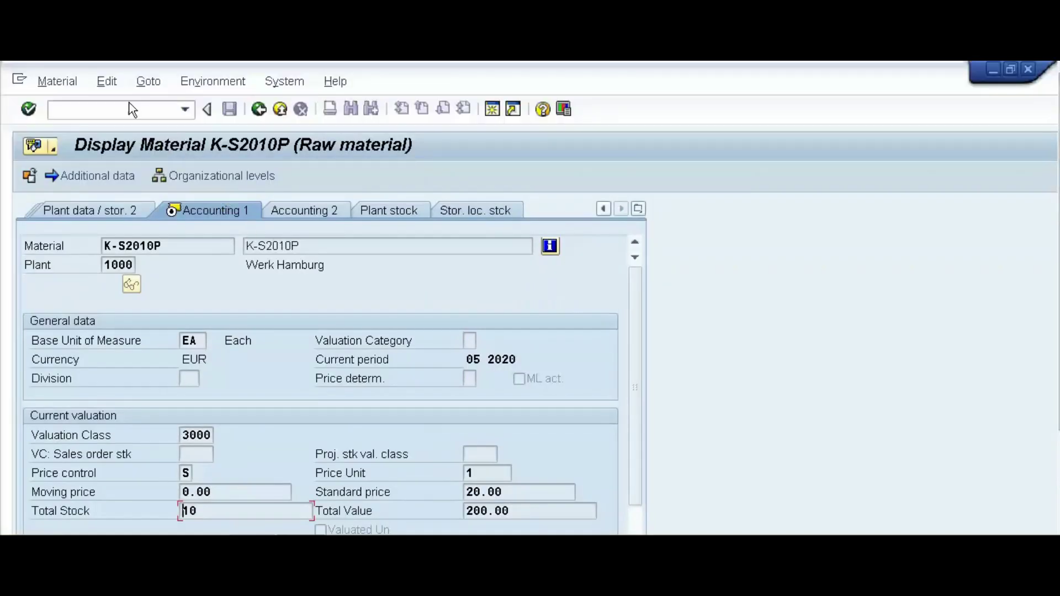
# - Leave the material display and open the goods receipt transaction MIGO
pyautogui.click(127, 111)
pyautogui.write('/NMIGO')
pyautogui.press('Return')
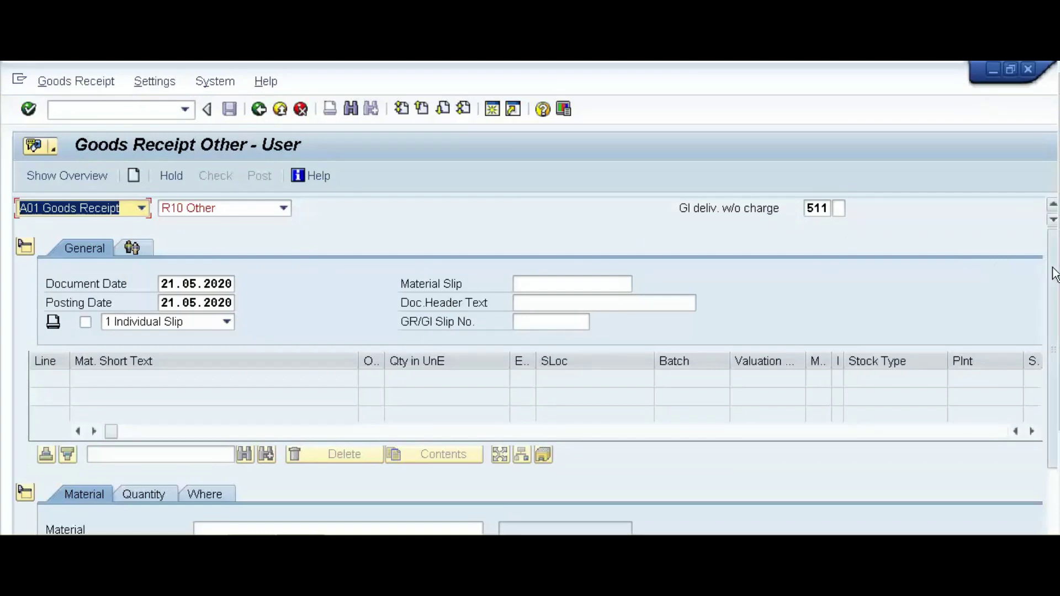
# - Check the second product in the Notepad notes and enter K-S2011P as the material of a new goods receipt item
pyautogui.scroll(-3, 1049, 265)
pyautogui.click(215, 434)
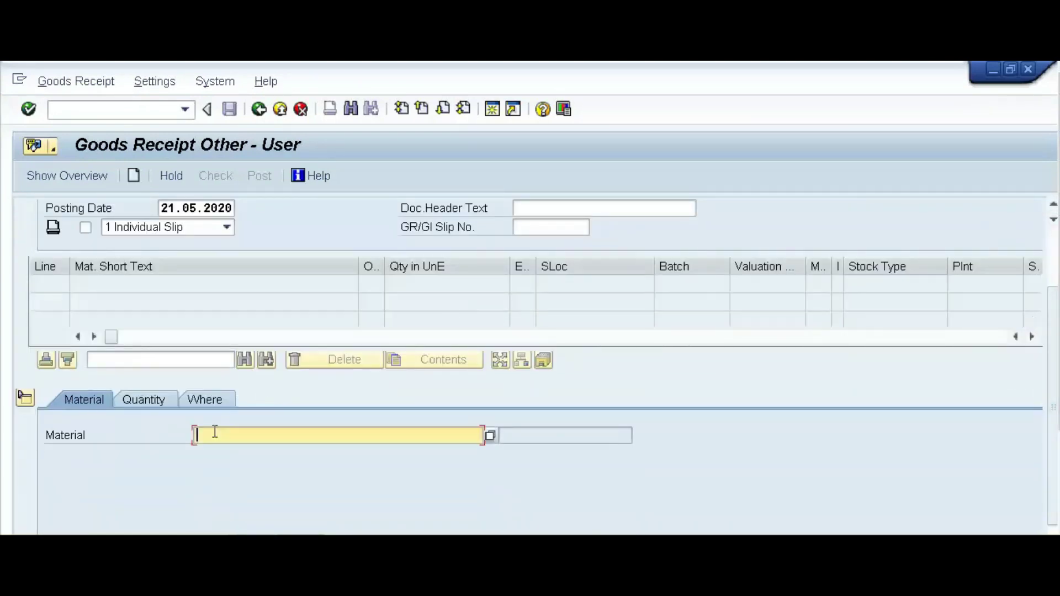
pyautogui.hotkey('alt', 'Tab')
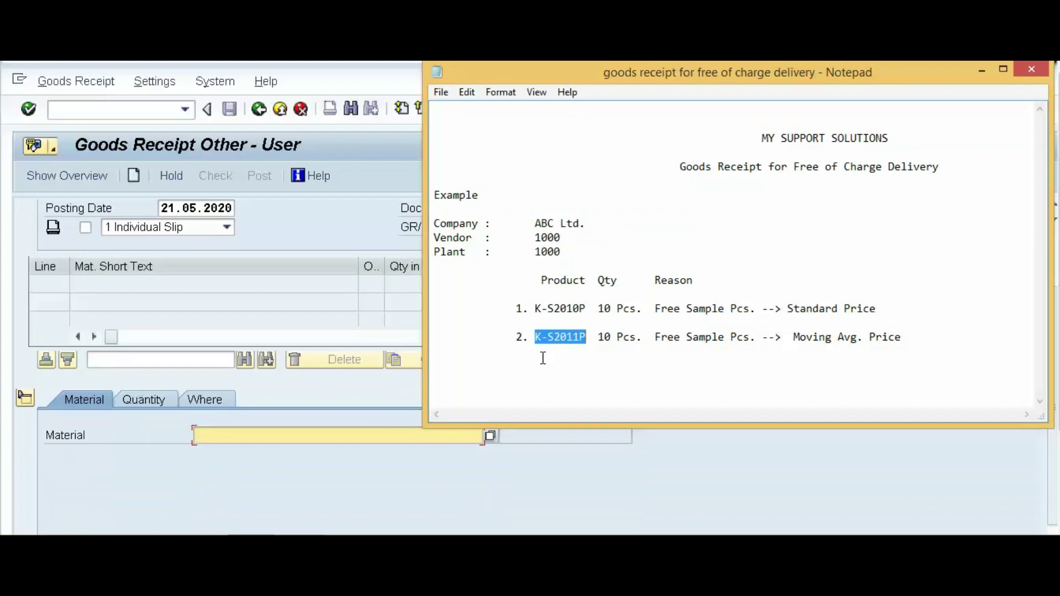
pyautogui.click(256, 439)
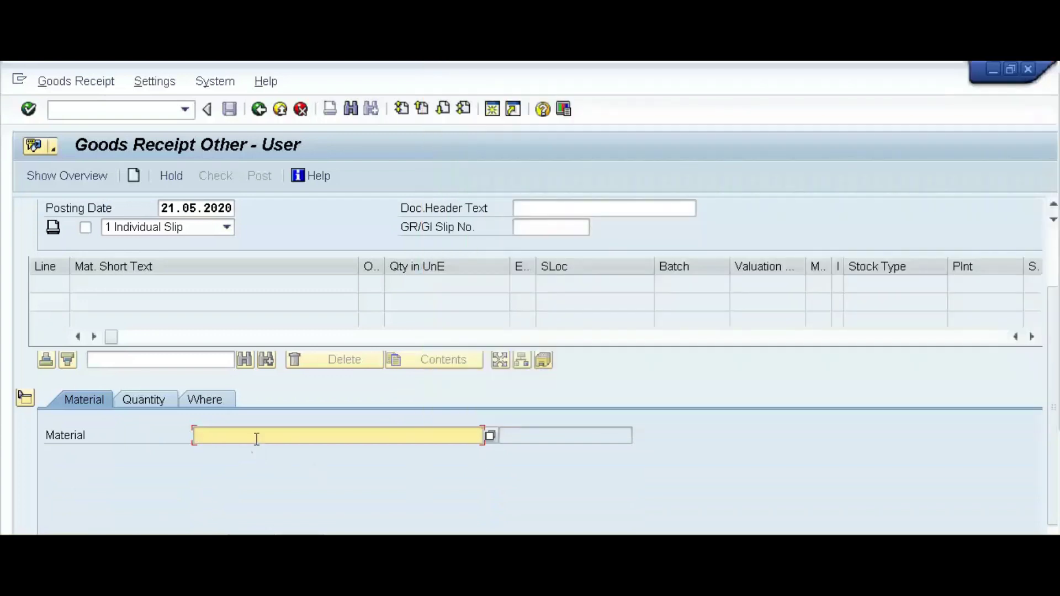
pyautogui.hotkey('ctrl', 'v')
pyautogui.press('Return')
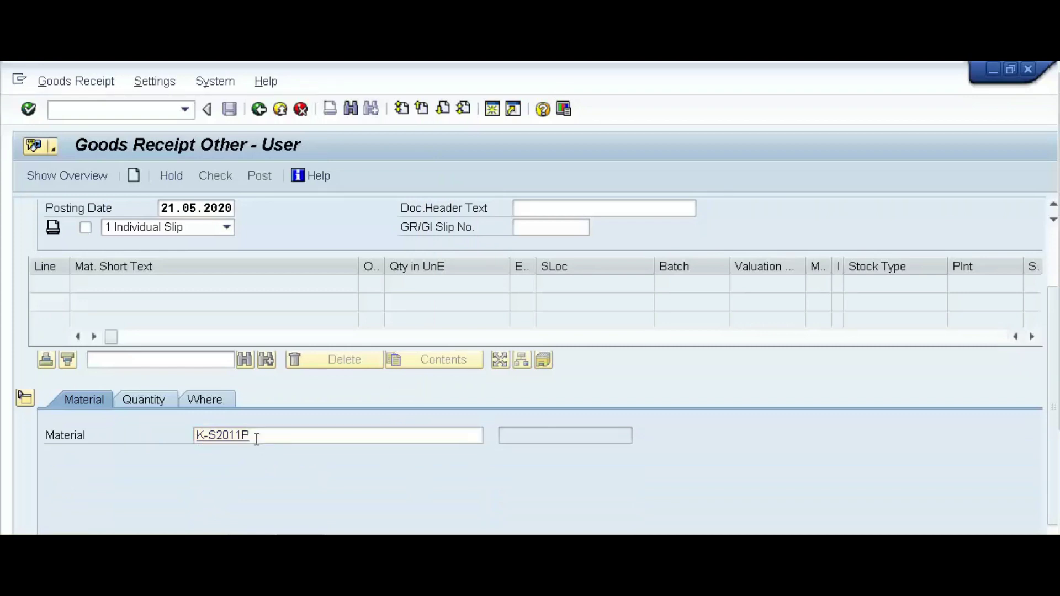
# - Set the quantity in unit of entry to 10 for the K-S2011P item
pyautogui.click(146, 401)
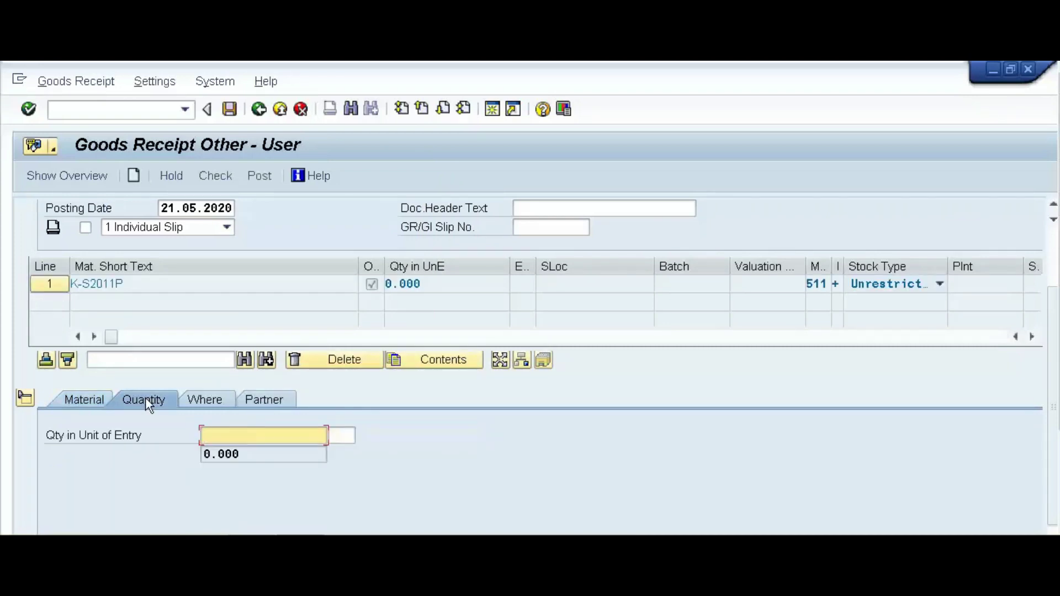
pyautogui.write('10')
pyautogui.press('Return')
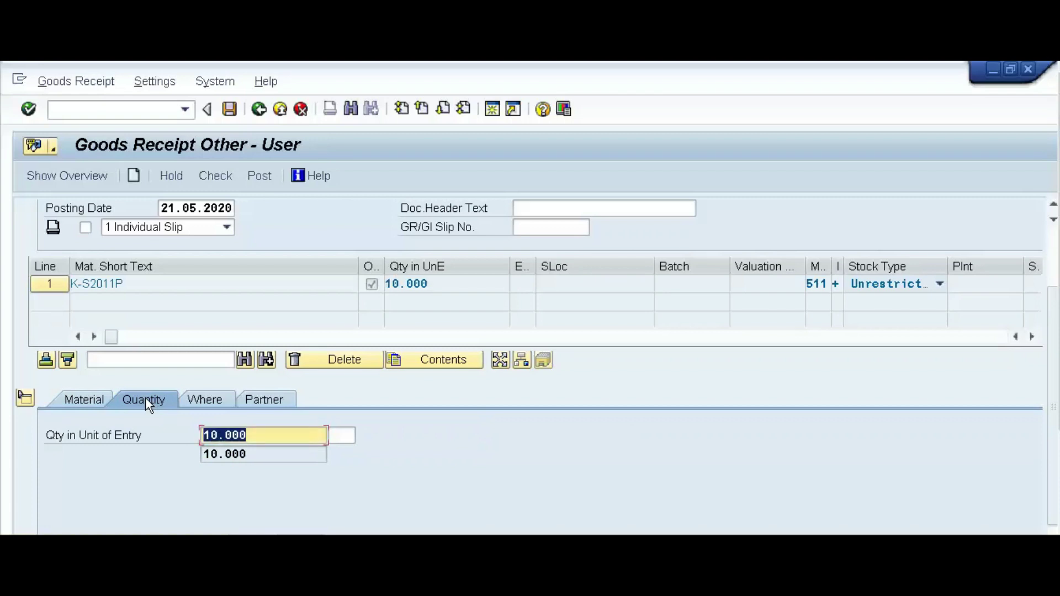
# - Set plant 1000 and storage location 0001 as the destination of the K-S2011P item
pyautogui.click(208, 402)
pyautogui.click(229, 476)
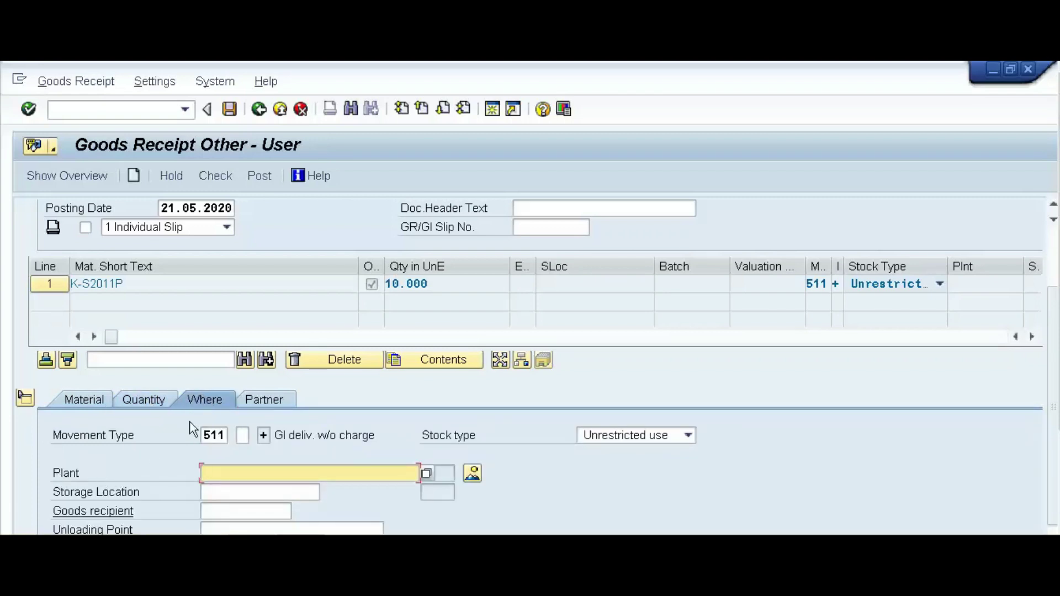
pyautogui.write('1000')
pyautogui.click(217, 493)
pyautogui.write('0001')
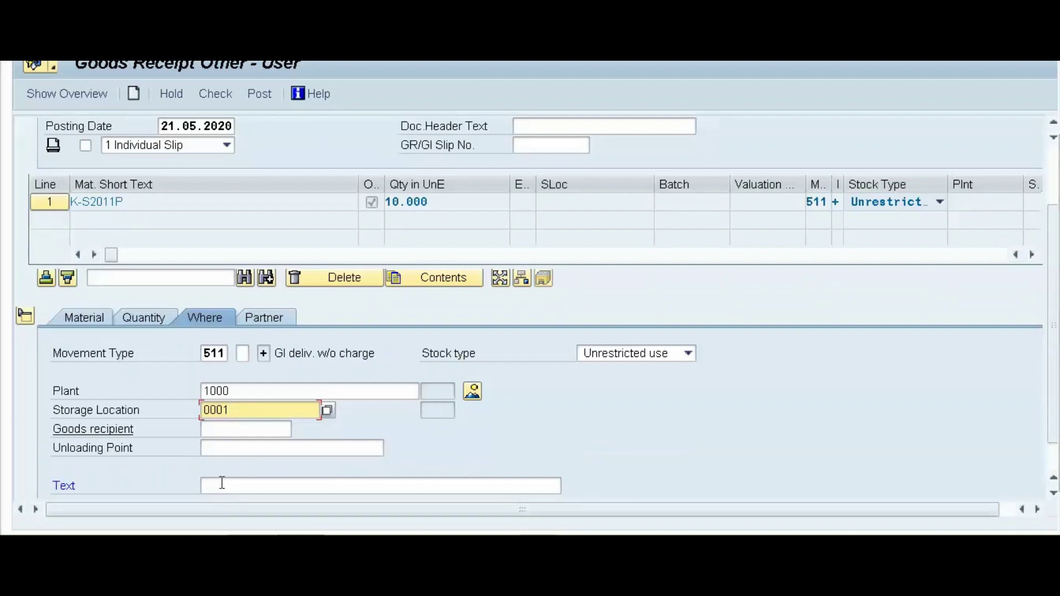
# - Enter the item text "FREE OF CHARGE MATERIAL RECEIVED." for the K-S2011P line
pyautogui.click(221, 485)
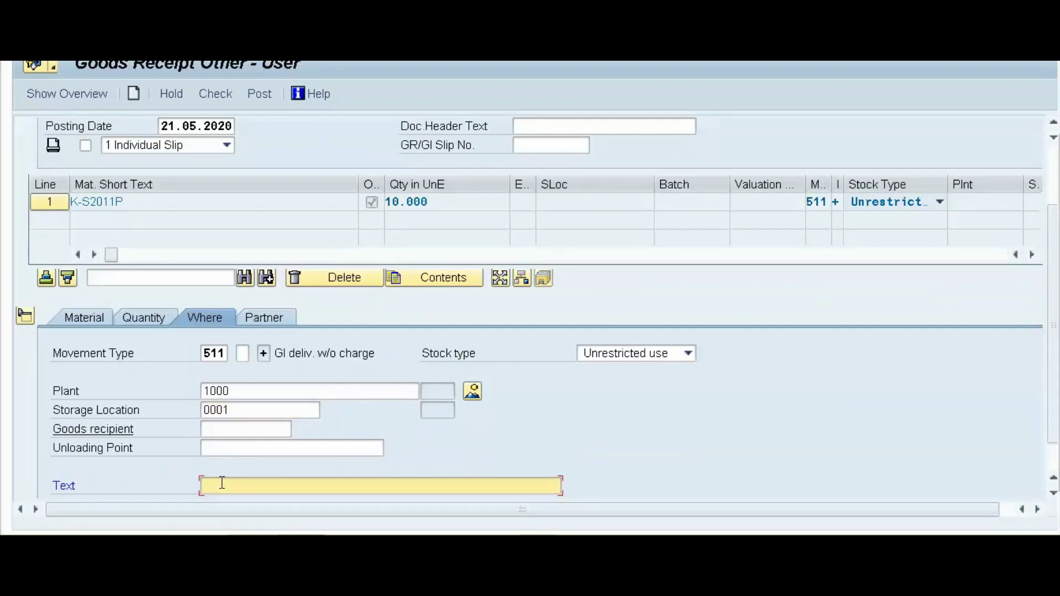
pyautogui.write('F')
pyautogui.press('Down')
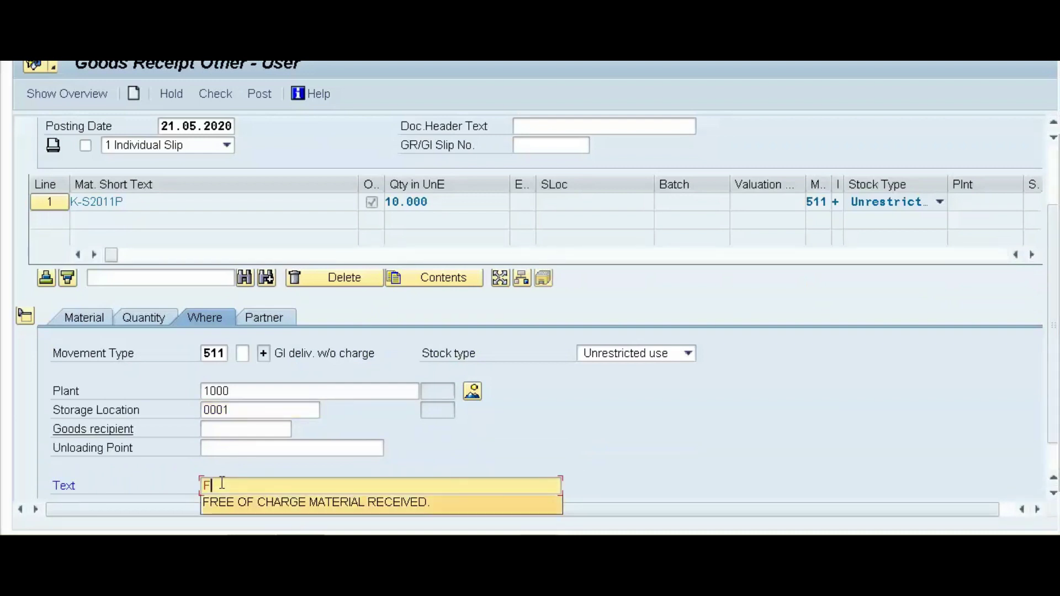
pyautogui.press('Return')
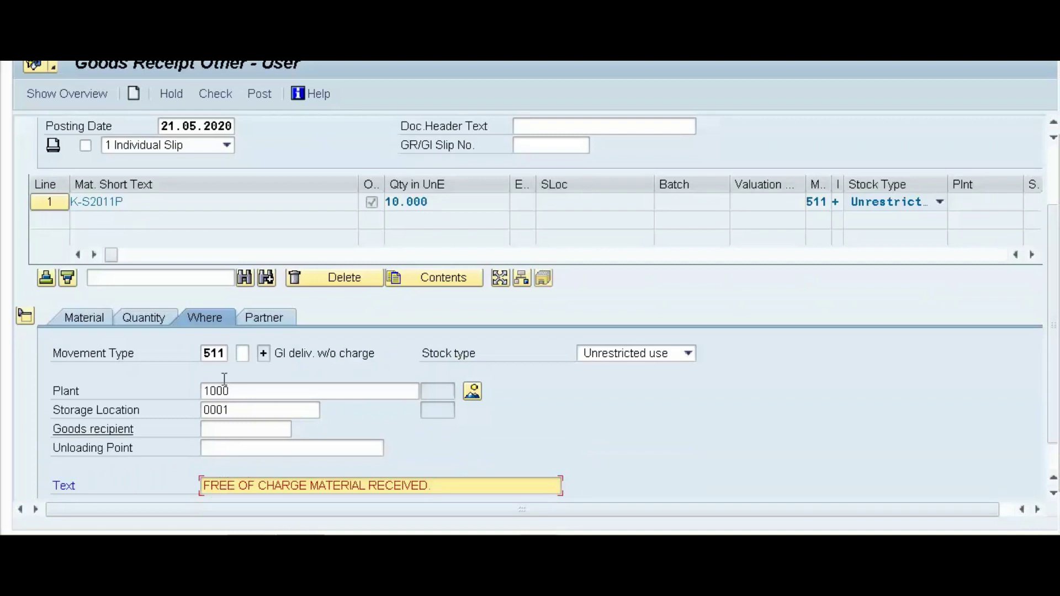
# - Assign vendor 1000 as the partner of the K-S2011P item
pyautogui.click(260, 325)
pyautogui.click(228, 352)
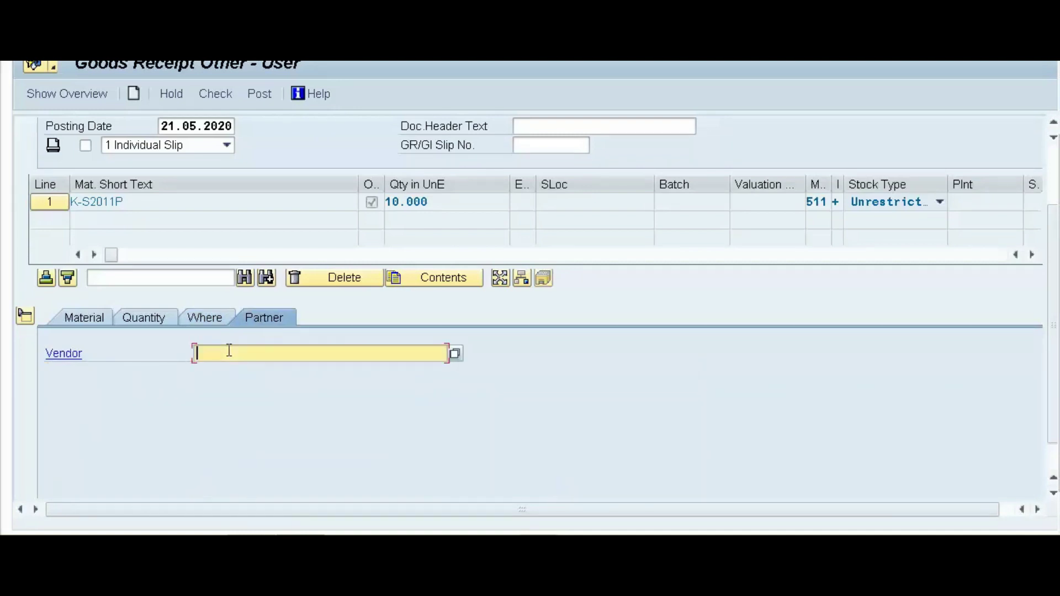
pyautogui.write('1000')
pyautogui.press('Return')
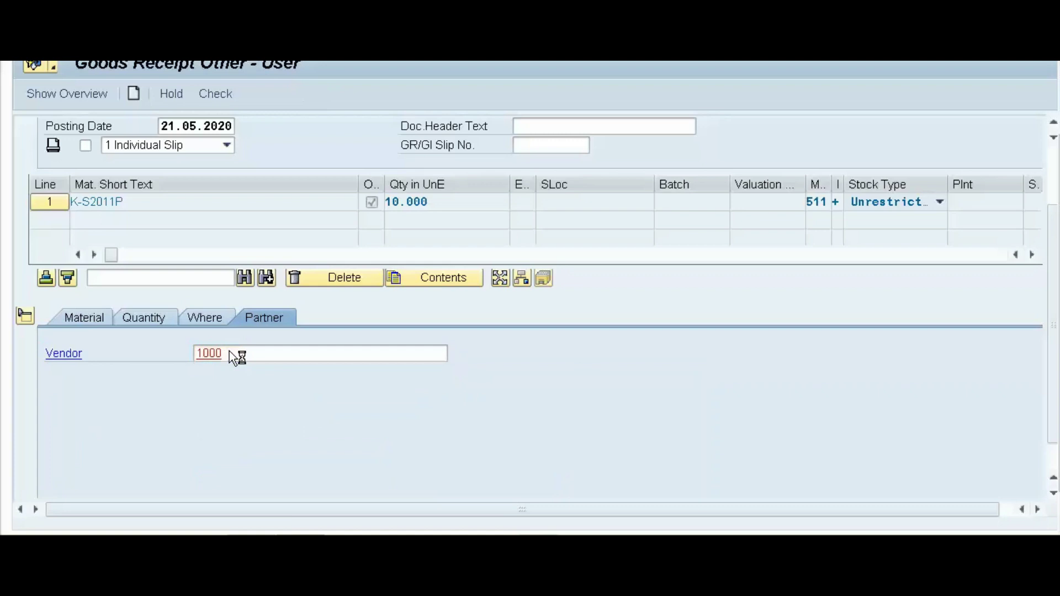
# - Check the goods receipt for K-S2011P and post it
pyautogui.click(208, 96)
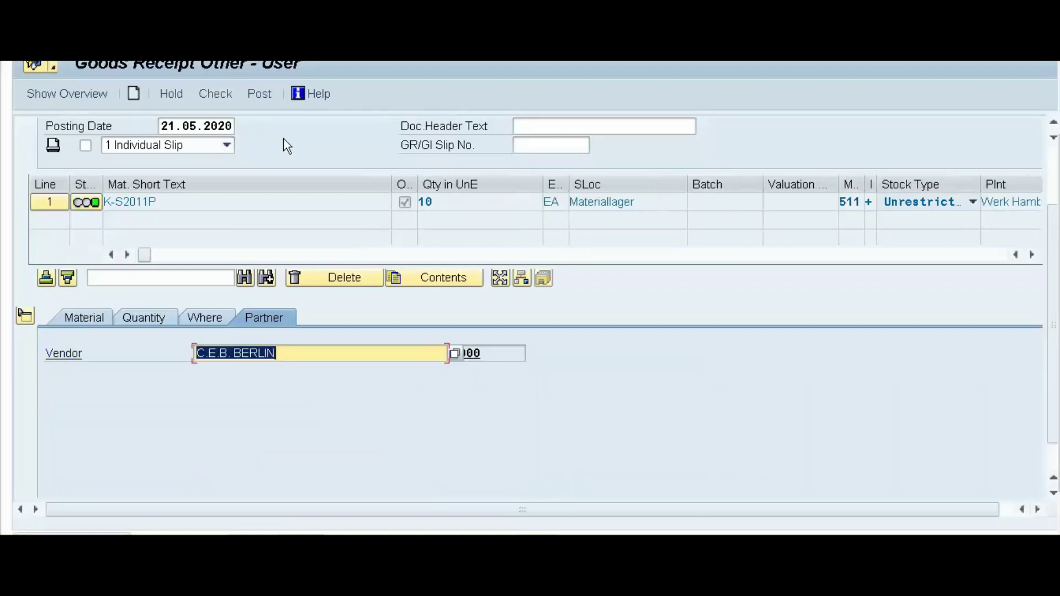
pyautogui.click(260, 95)
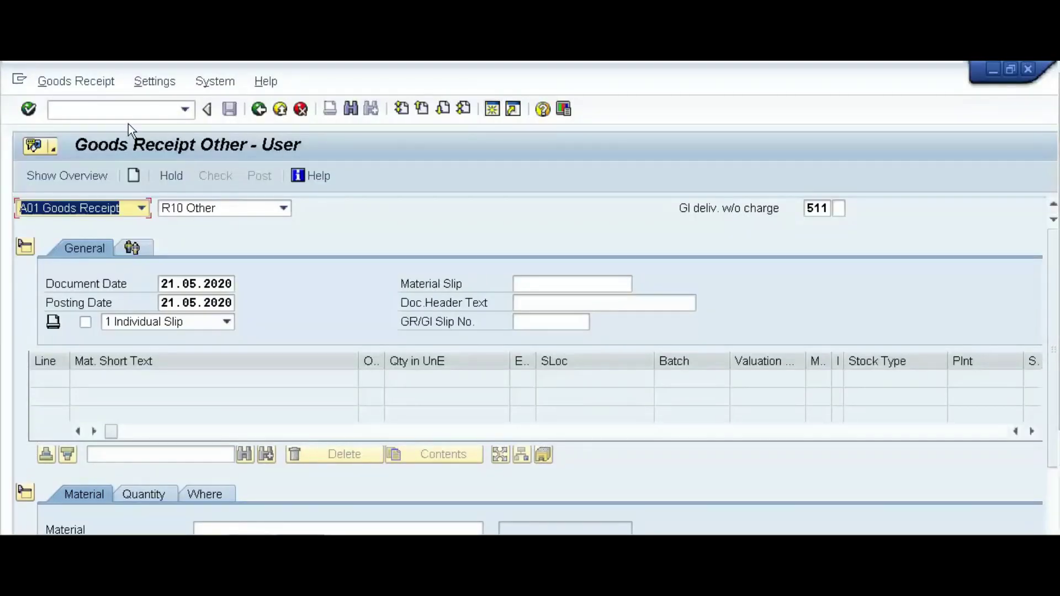
# - Open the Display Material transaction (MM03), set the material to K-S2011P and call up its view selection
pyautogui.click(130, 109)
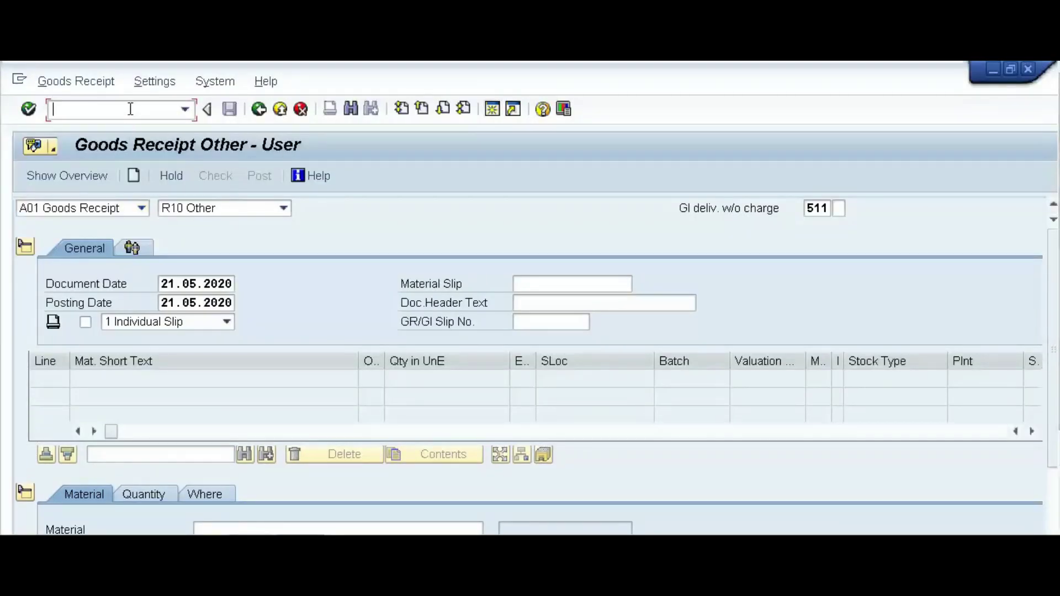
pyautogui.write('/NMM03')
pyautogui.press('Return')
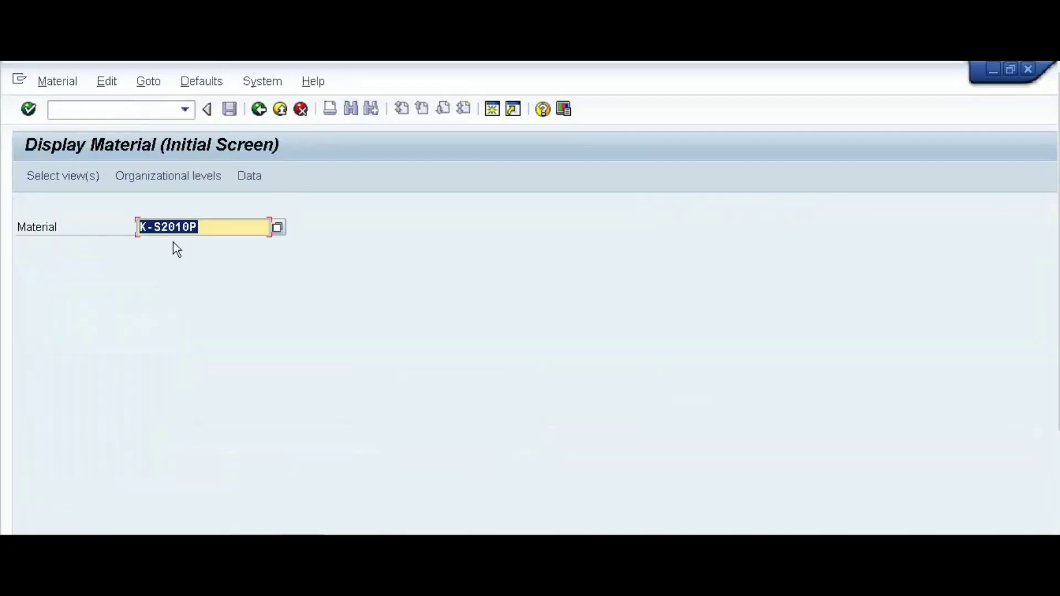
pyautogui.click(188, 227)
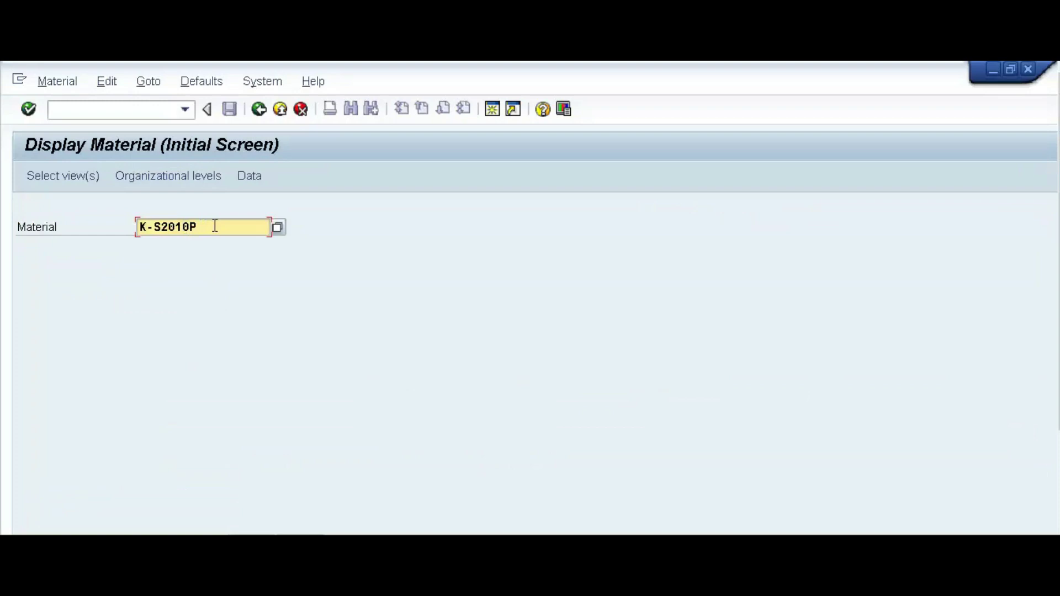
pyautogui.press('BackSpace')
pyautogui.write('1')
pyautogui.press('Return')
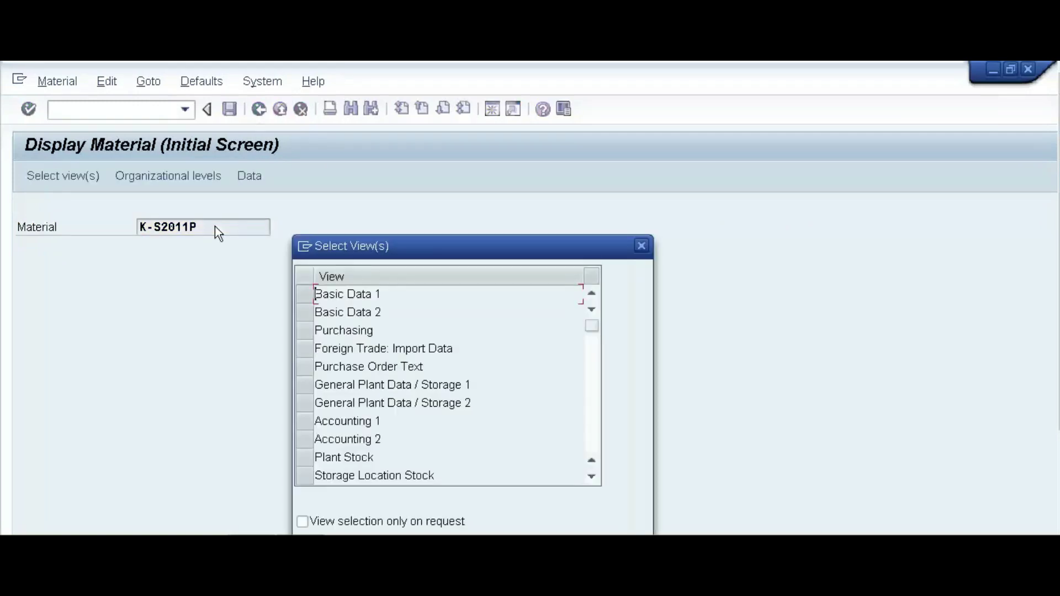
# - Display the Accounting 1 view of material K-S2011P for plant 1000
pyautogui.click(301, 421)
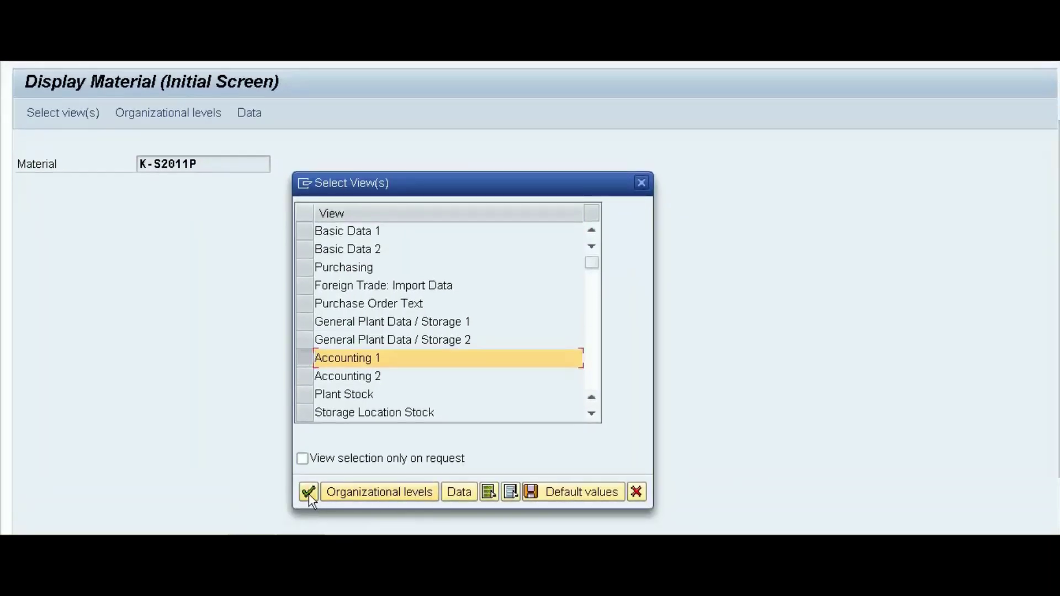
pyautogui.click(308, 492)
pyautogui.write('1')
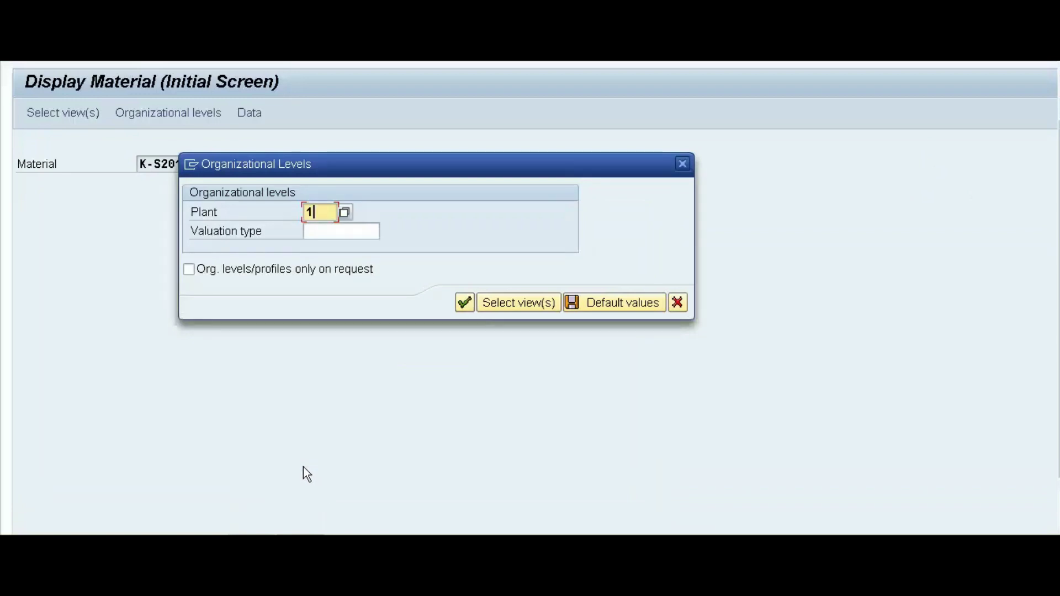
pyautogui.write('000')
pyautogui.press('Return')
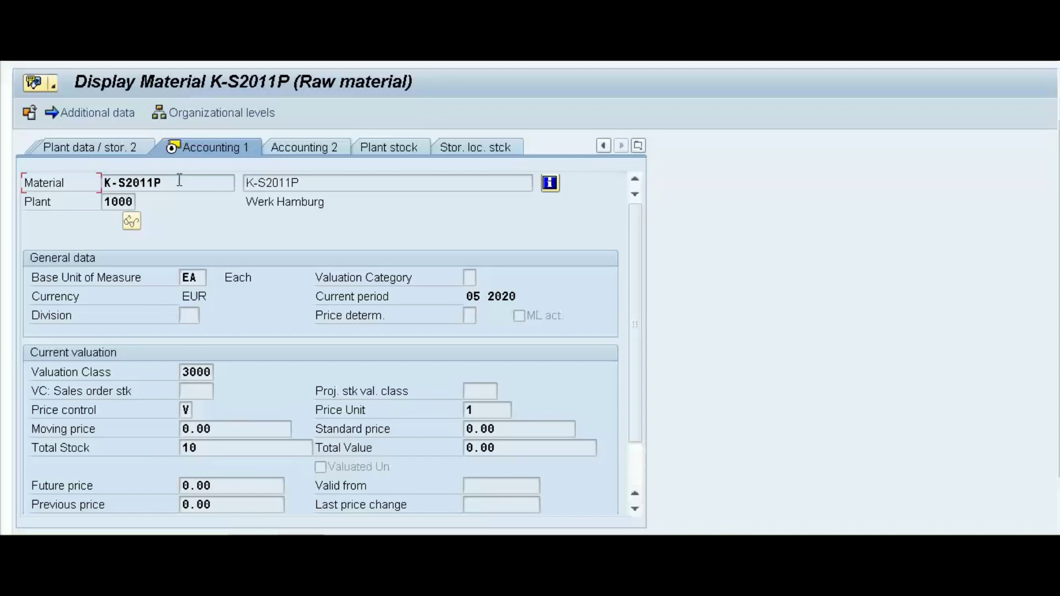
# - Switch to the Notepad notes, highlight "Moving Avg. Price" for K-S2011P to compare it with the valuation data, and return to SAP
pyautogui.hotkey('alt', 'Tab')
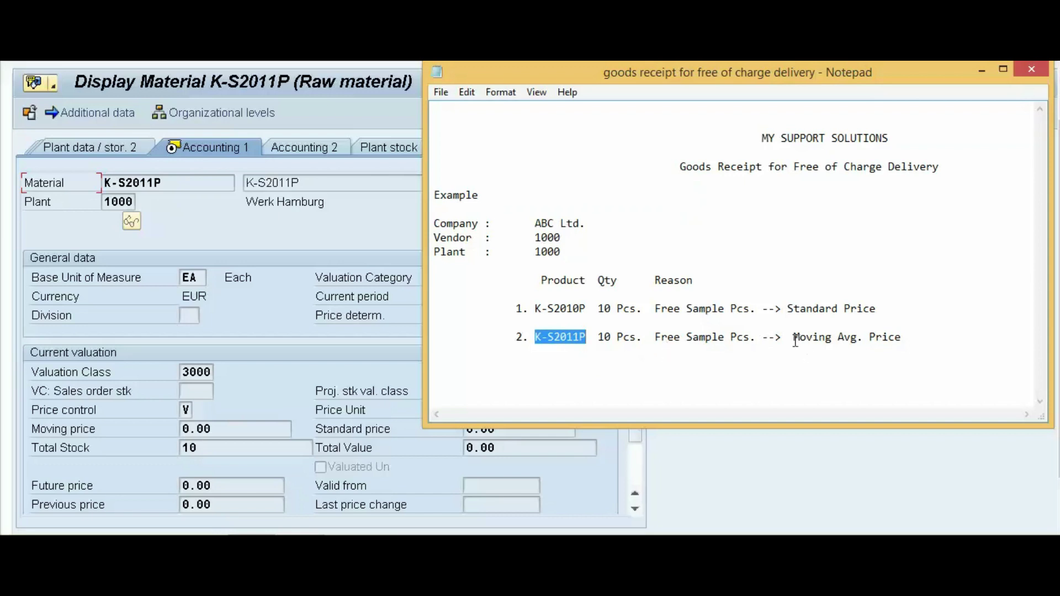
pyautogui.click(981, 70)
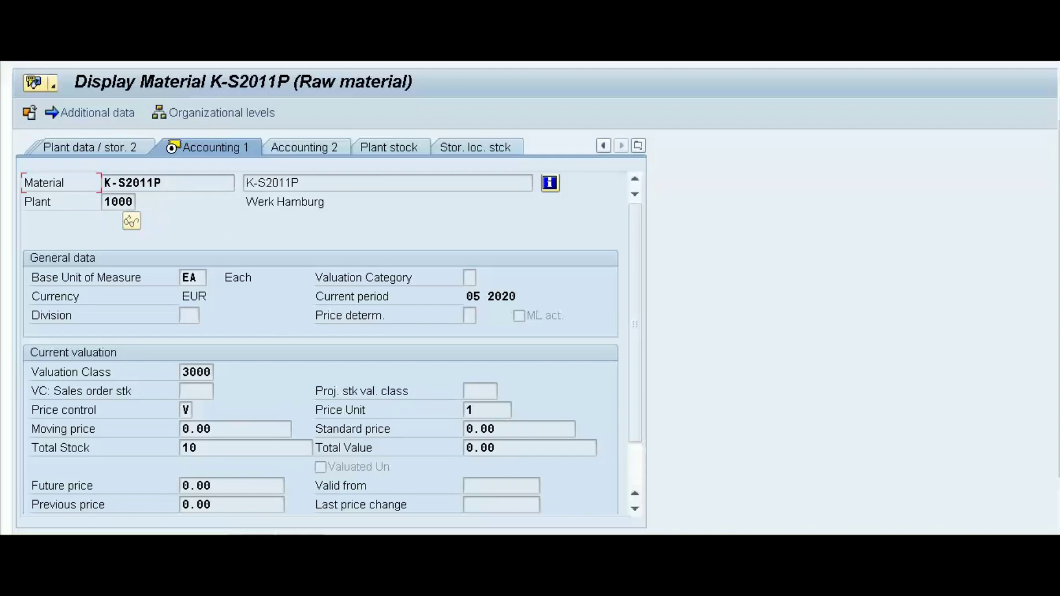
pyautogui.hotkey('alt', 'Tab')
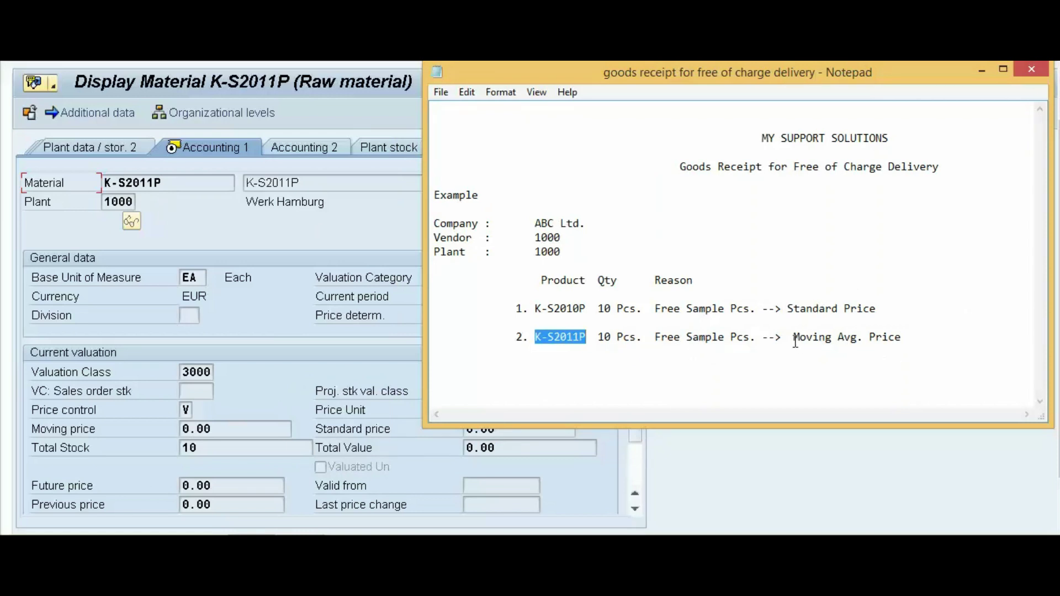
pyautogui.moveTo(794, 338); pyautogui.dragTo(902, 338)
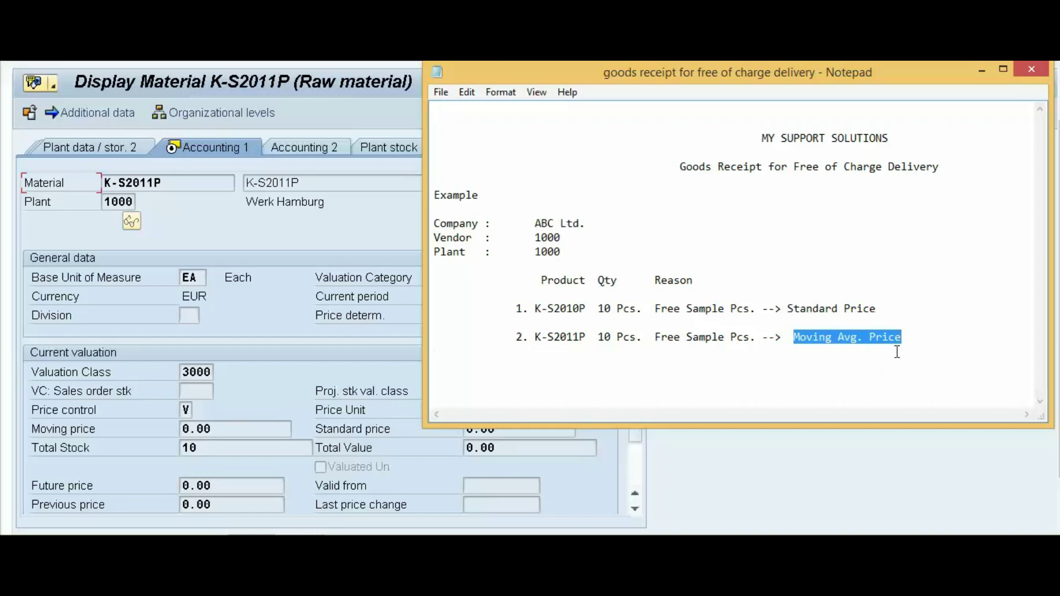
pyautogui.hotkey('alt', 'Tab')
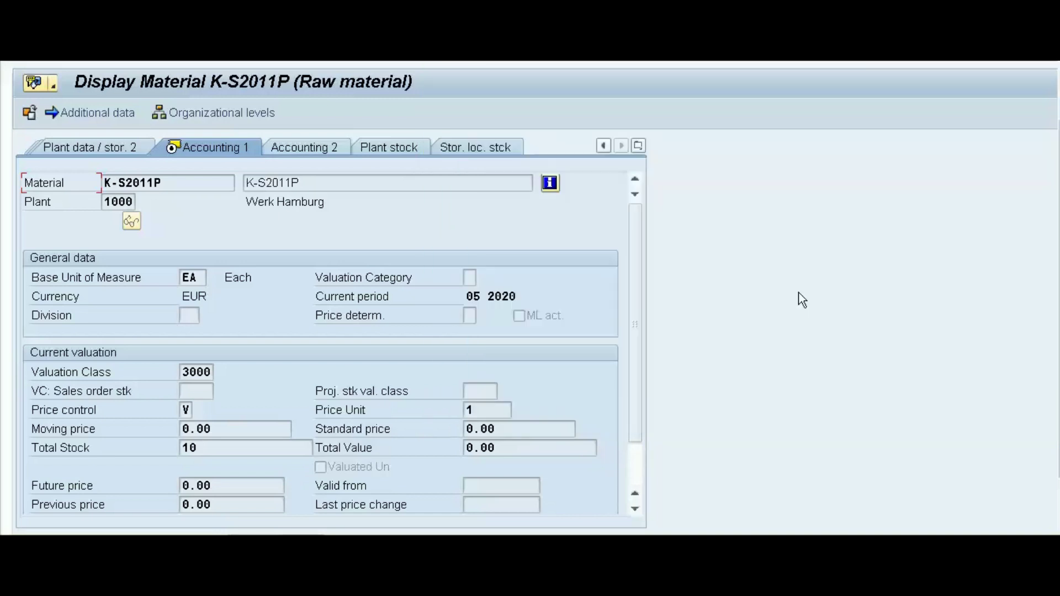